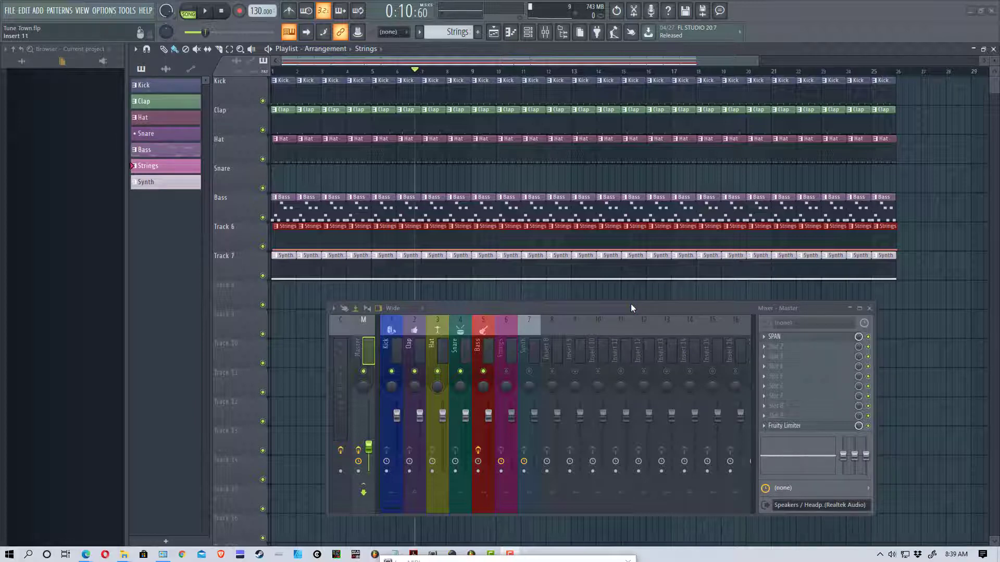
# - Move the mixer window up-left and select the Current insert to view its effect slots
pyautogui.click(368, 327)
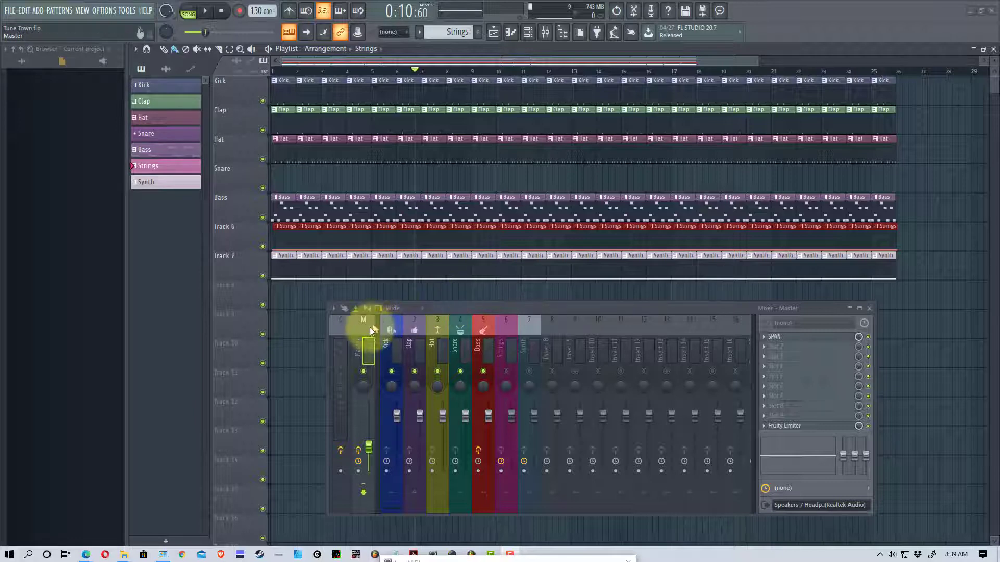
pyautogui.moveTo(445, 308); pyautogui.dragTo(430, 293)
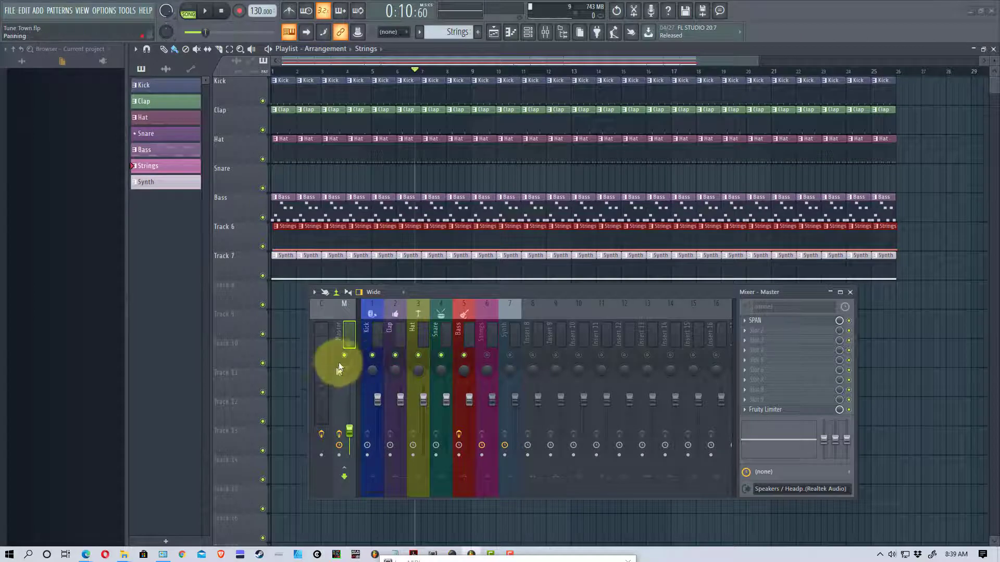
pyautogui.click(323, 312)
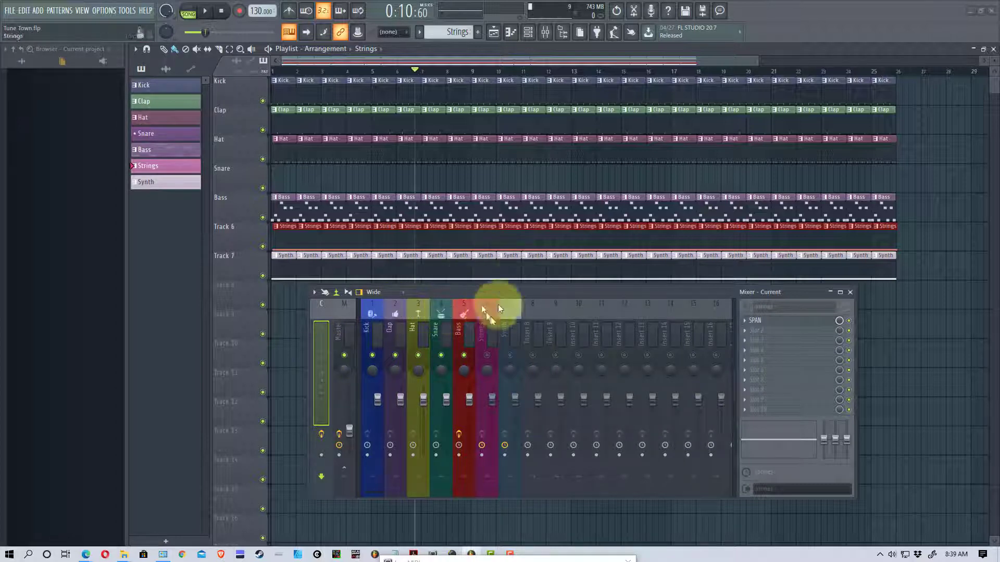
pyautogui.click(344, 311)
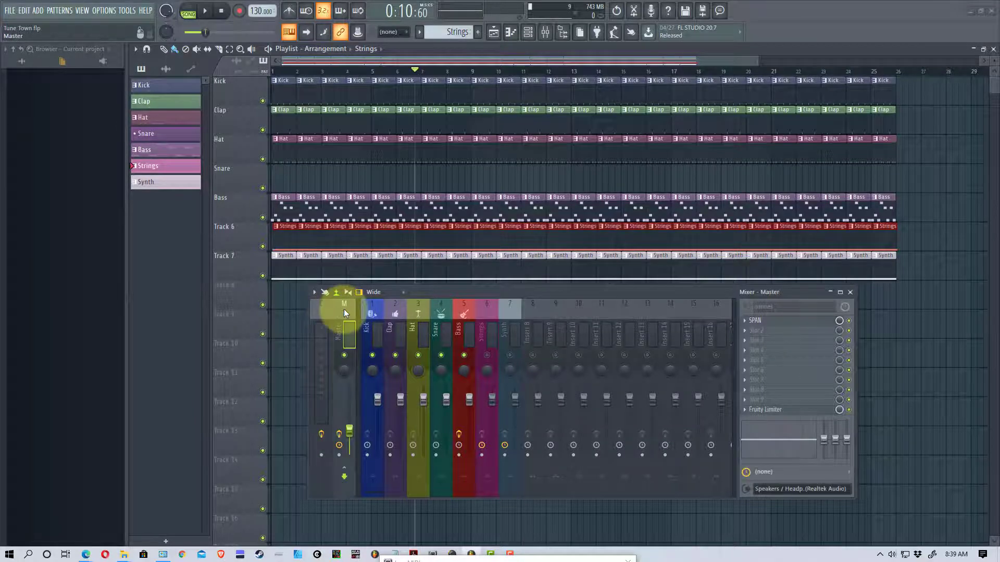
pyautogui.click(322, 312)
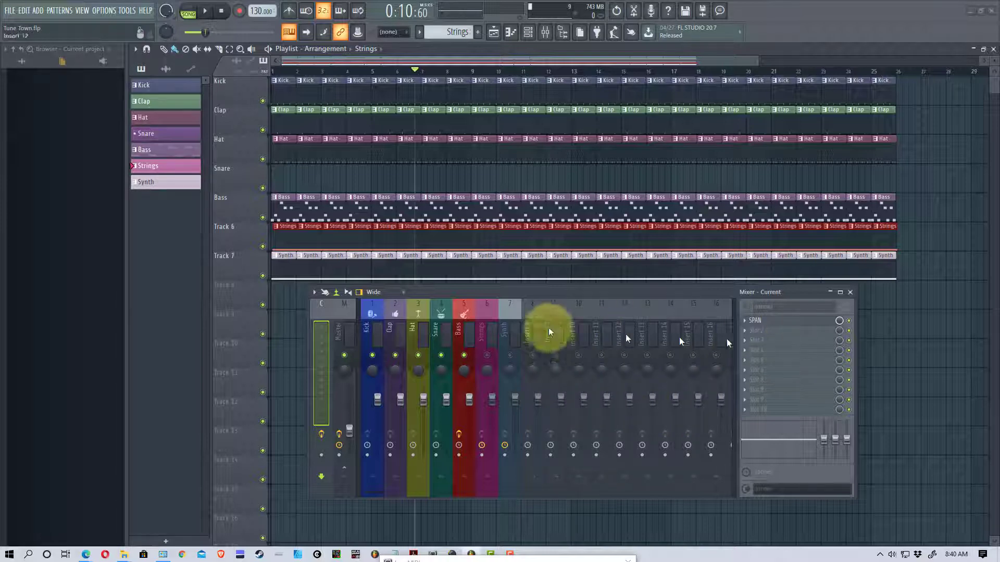
# - Open the Master's SPAN analyzer, start song playback, and pull the master fader down
pyautogui.click(342, 311)
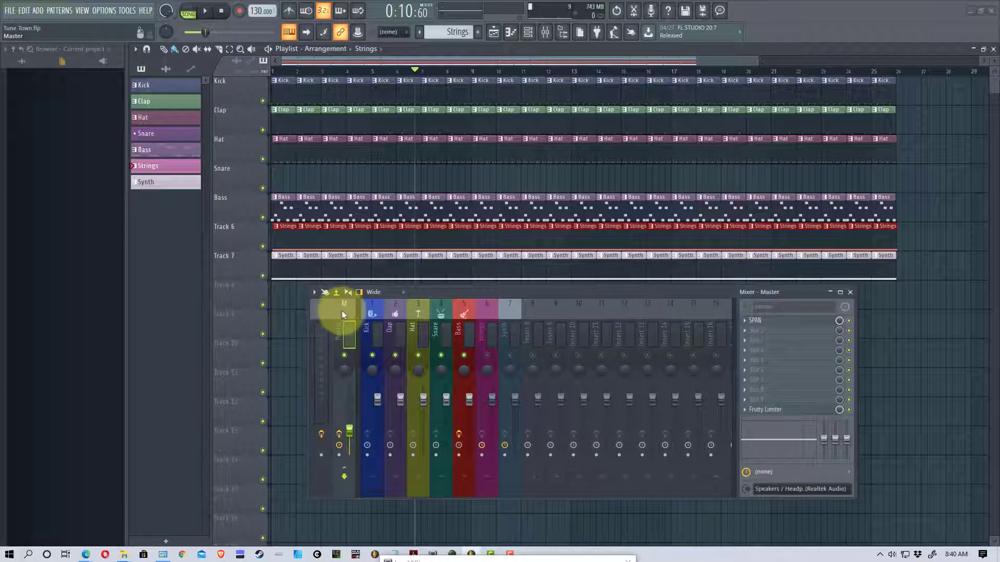
pyautogui.click(764, 323)
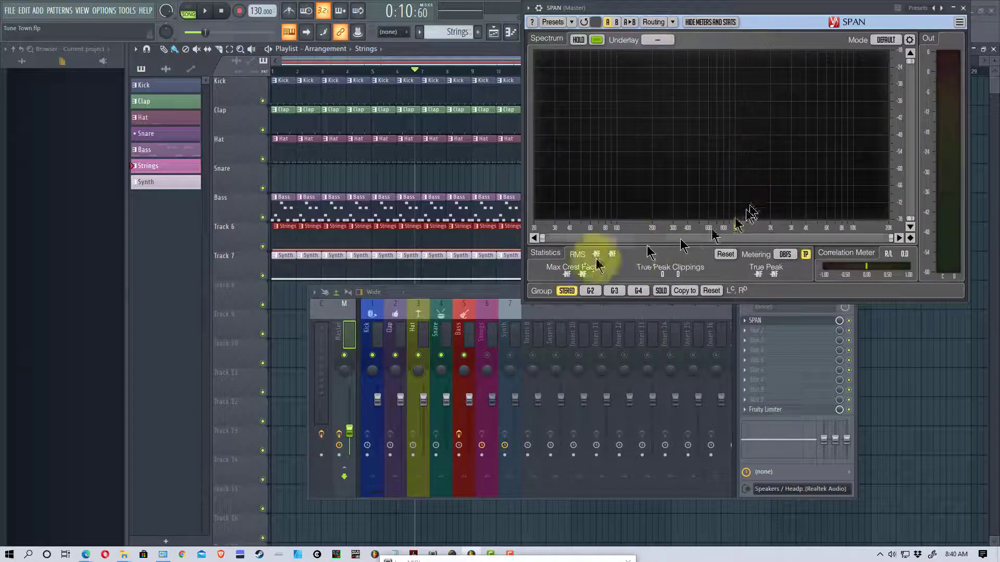
pyautogui.click(206, 14)
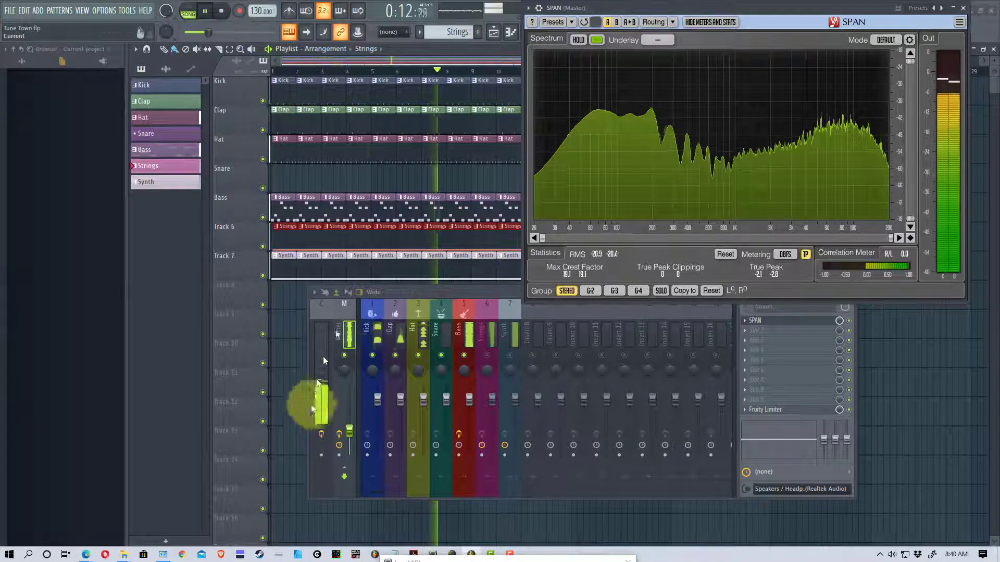
pyautogui.moveTo(354, 439); pyautogui.dragTo(345, 481)
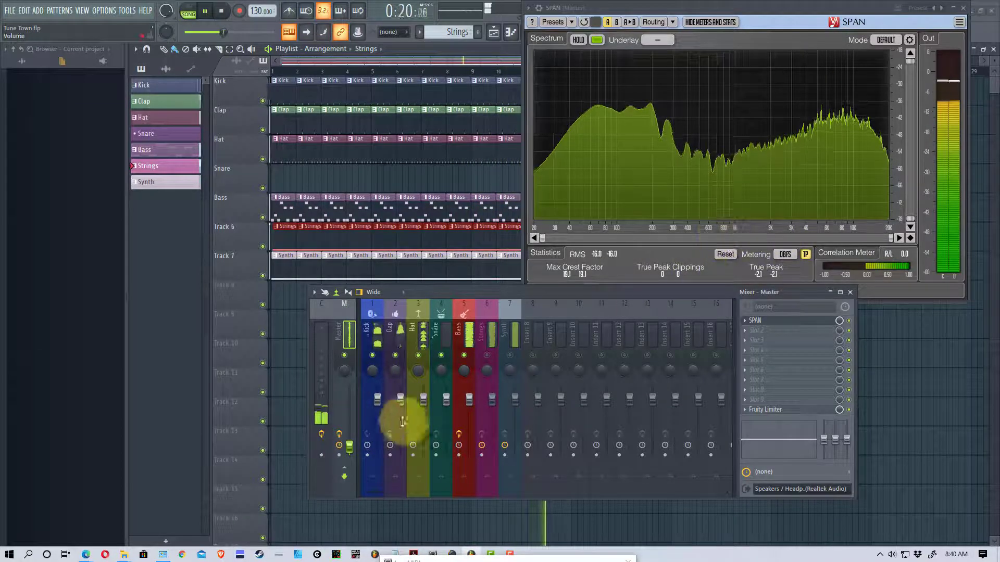
pyautogui.scroll(-2, 356, 456)
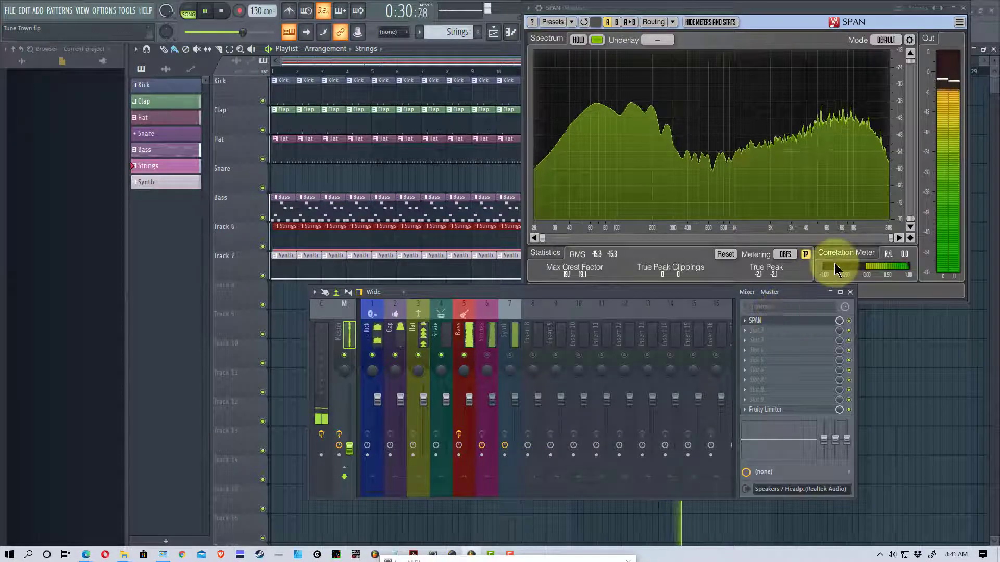
# - Set the Master SPAN spectrum colour to blue and select the Current insert
pyautogui.click(599, 40)
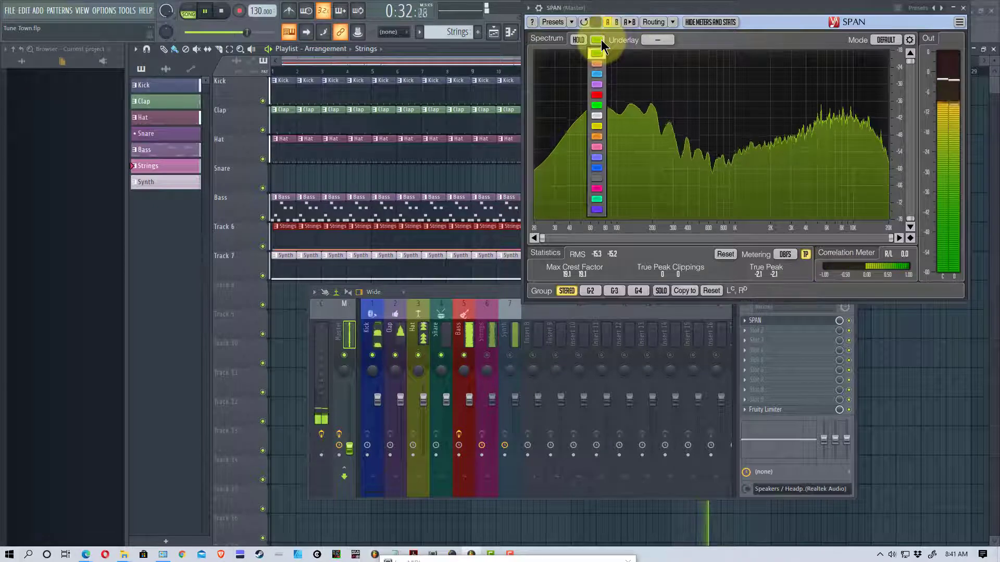
pyautogui.click(598, 167)
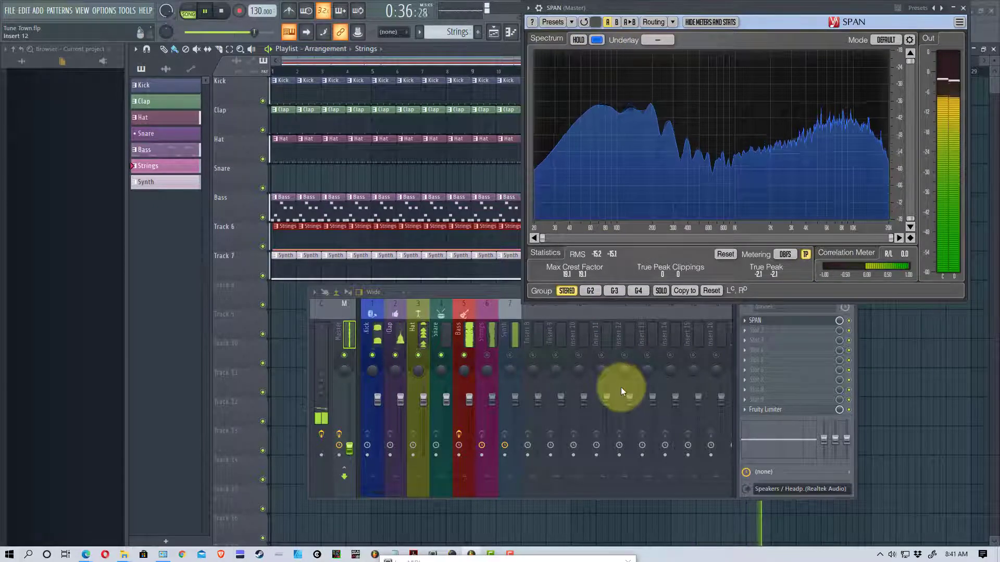
pyautogui.click(319, 312)
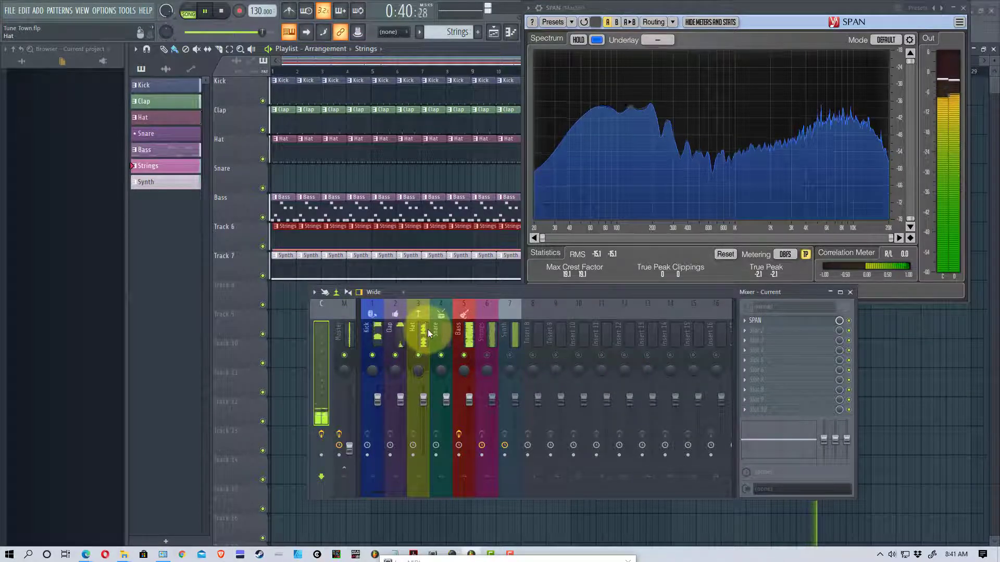
# - Open the Current insert's SPAN, colour its spectrum red, and nudge the window right
pyautogui.click(809, 320)
pyautogui.click(808, 321)
pyautogui.click(805, 323)
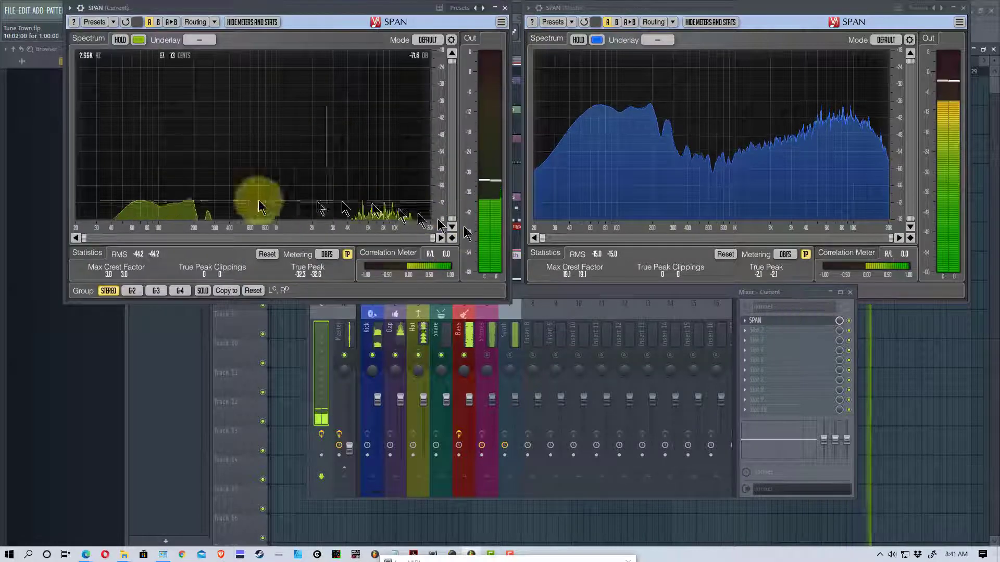
pyautogui.click(138, 40)
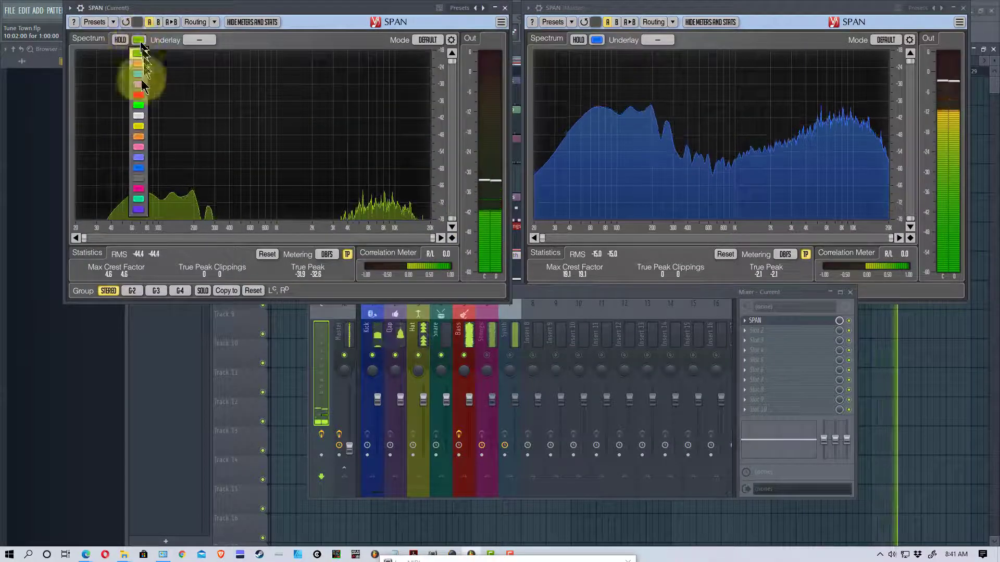
pyautogui.click(138, 96)
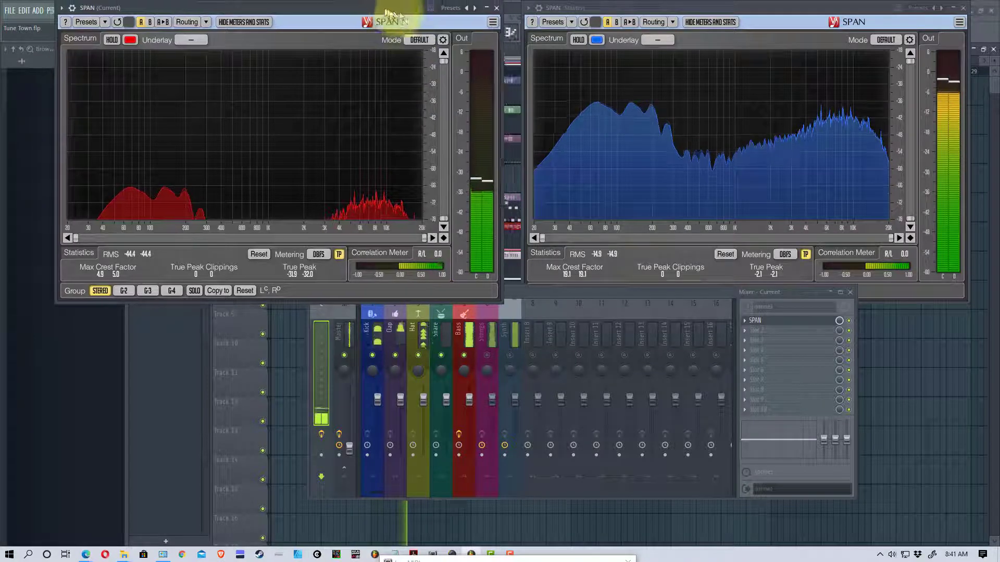
pyautogui.moveTo(396, 15); pyautogui.dragTo(405, 14)
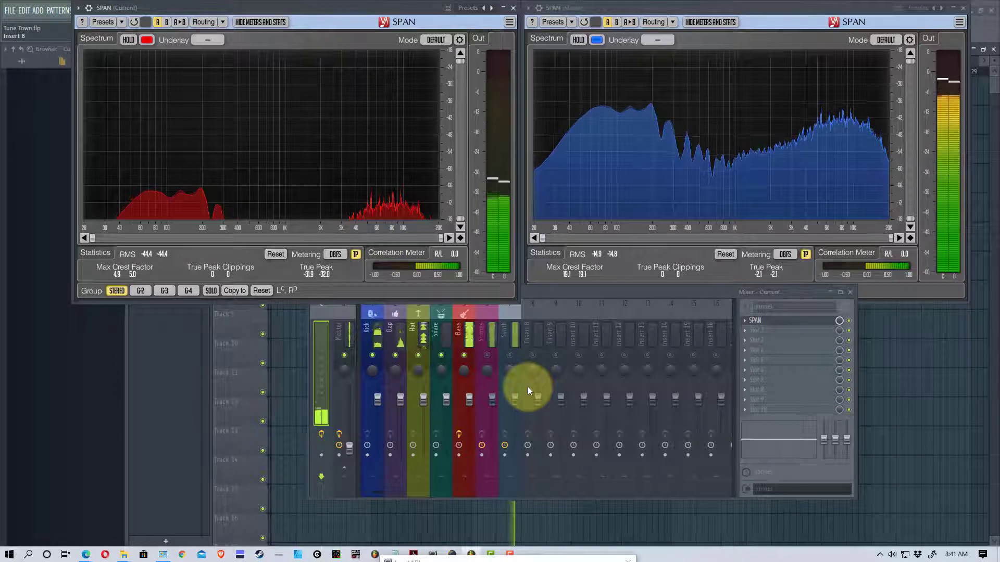
# - Select the Bass insert so the Current analyzer follows it, and move the mixer down-right
pyautogui.click(460, 311)
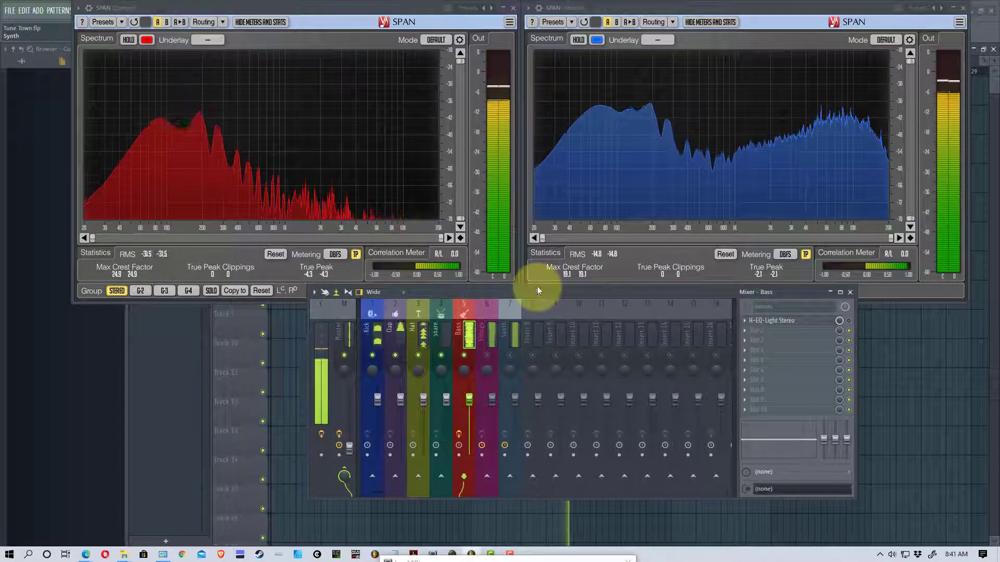
pyautogui.moveTo(538, 291); pyautogui.dragTo(547, 311)
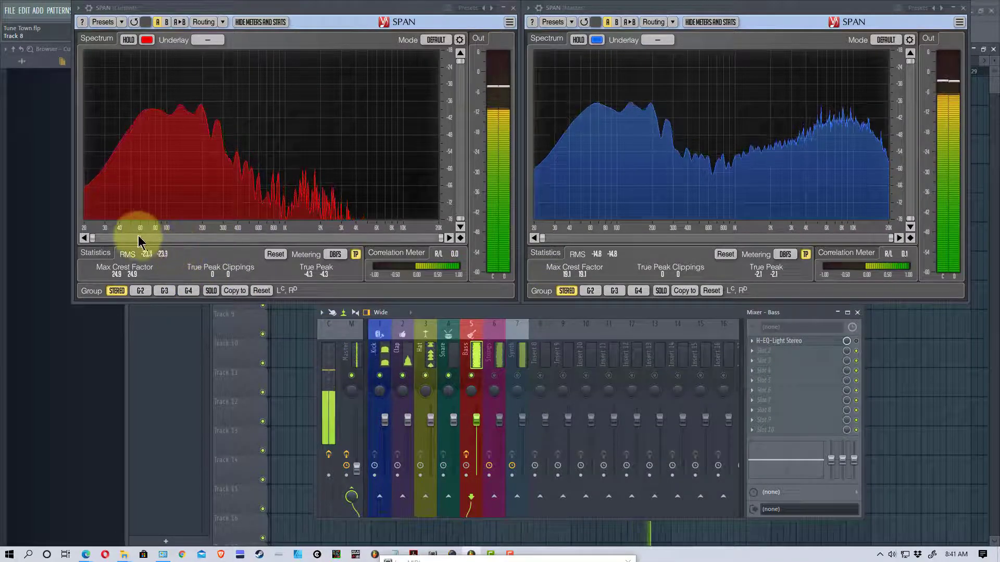
pyautogui.moveTo(96, 231)
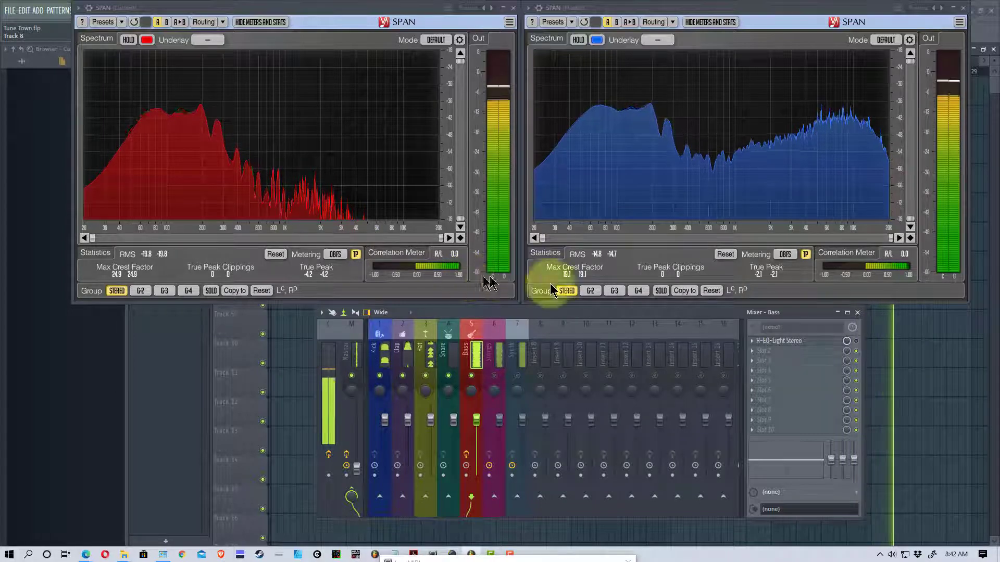
# - Open H-EQ Light Stereo on Bass and enable its high-pass band near 69 Hz
pyautogui.click(797, 340)
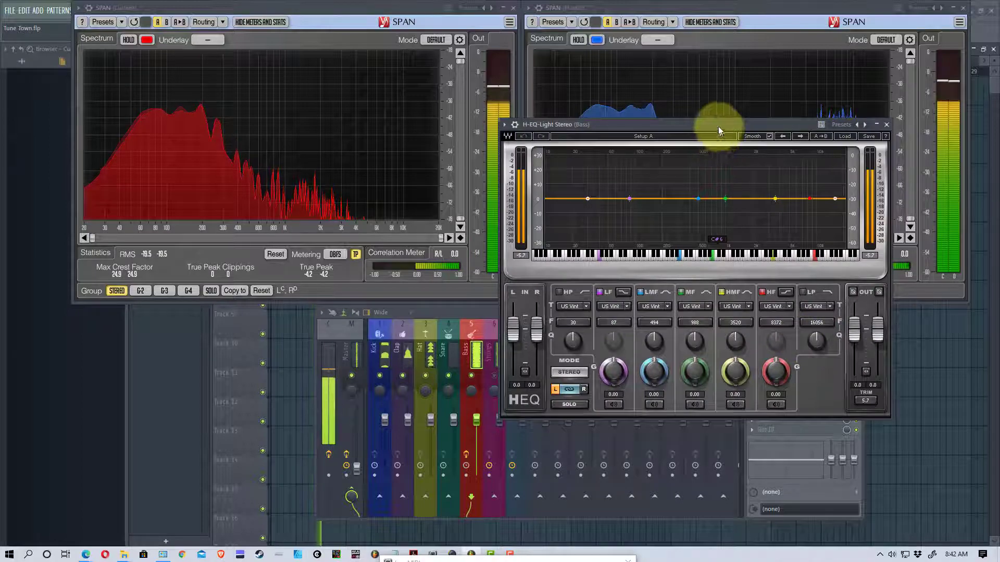
pyautogui.moveTo(718, 128); pyautogui.dragTo(730, 197)
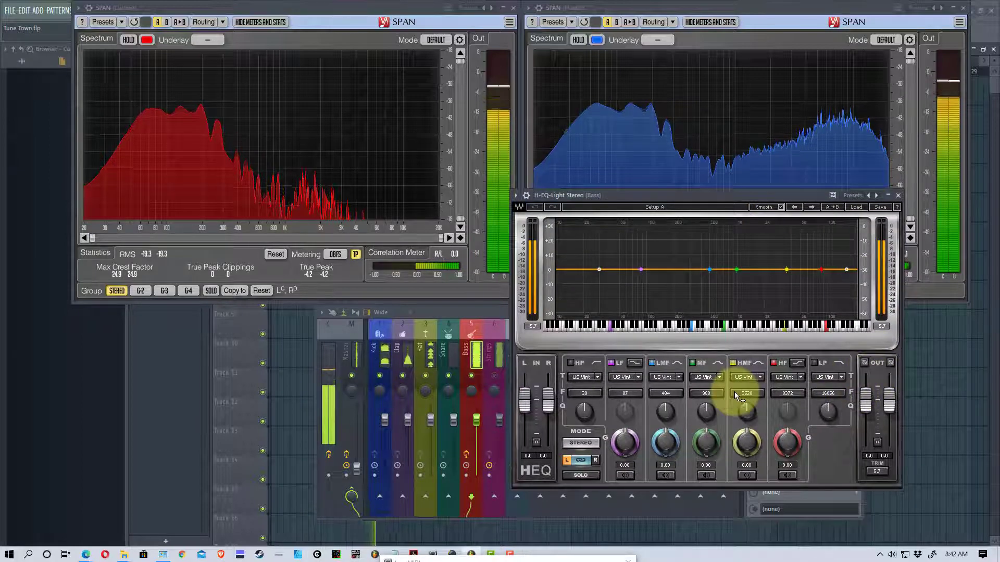
pyautogui.click(571, 363)
pyautogui.moveTo(604, 276); pyautogui.dragTo(655, 316)
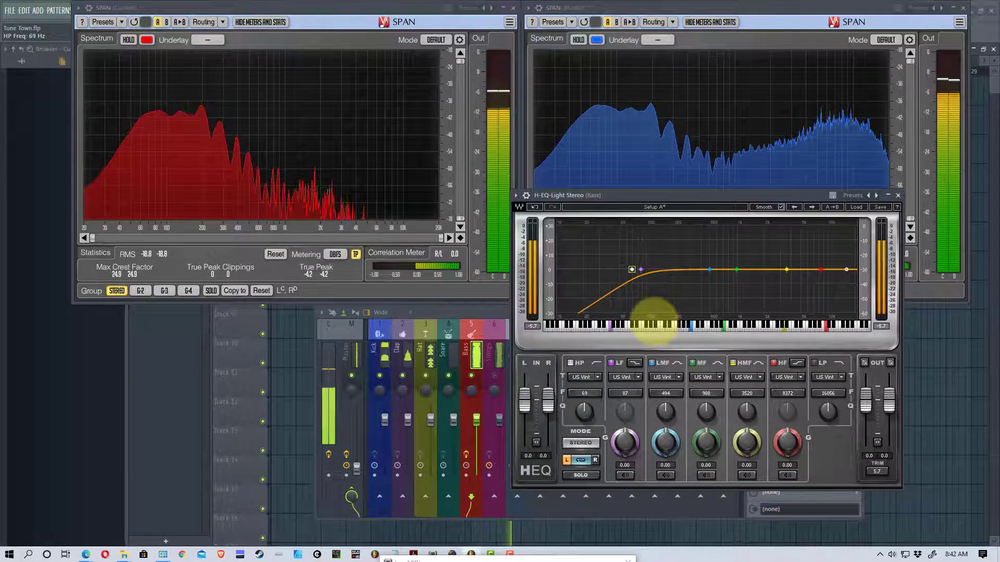
pyautogui.moveTo(760, 197); pyautogui.dragTo(588, 221)
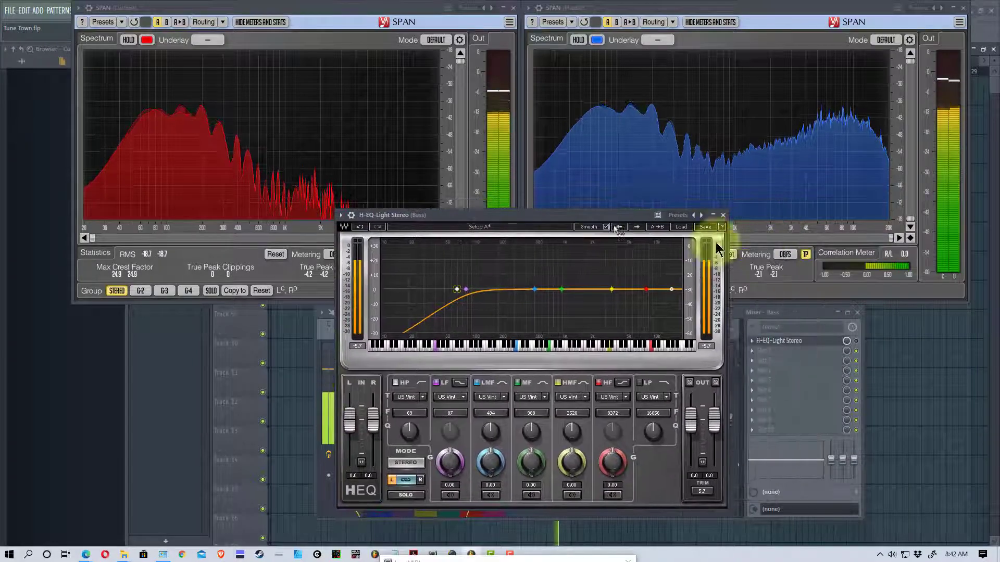
pyautogui.click(854, 337)
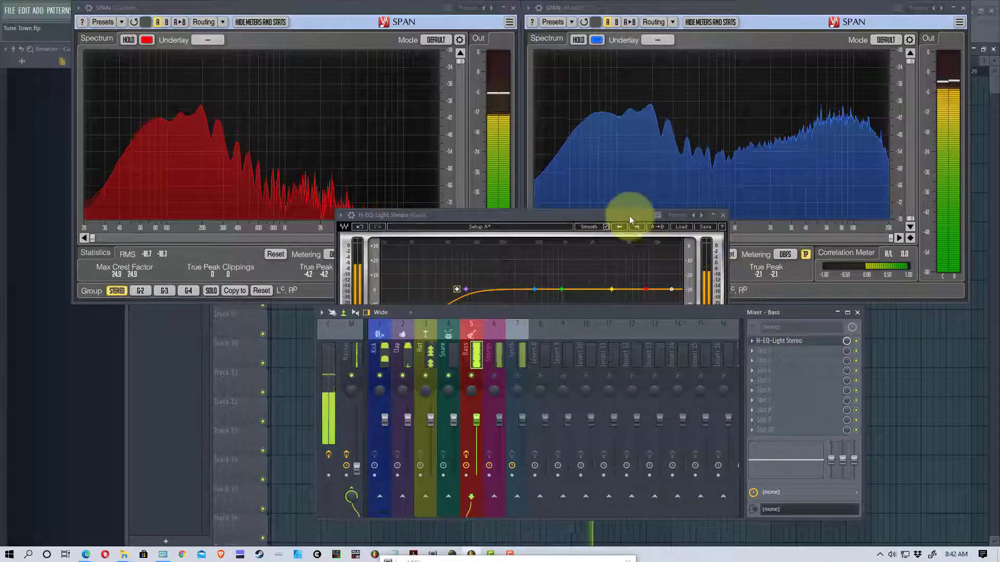
pyautogui.moveTo(630, 217); pyautogui.dragTo(798, 212)
pyautogui.moveTo(648, 283); pyautogui.dragTo(624, 284)
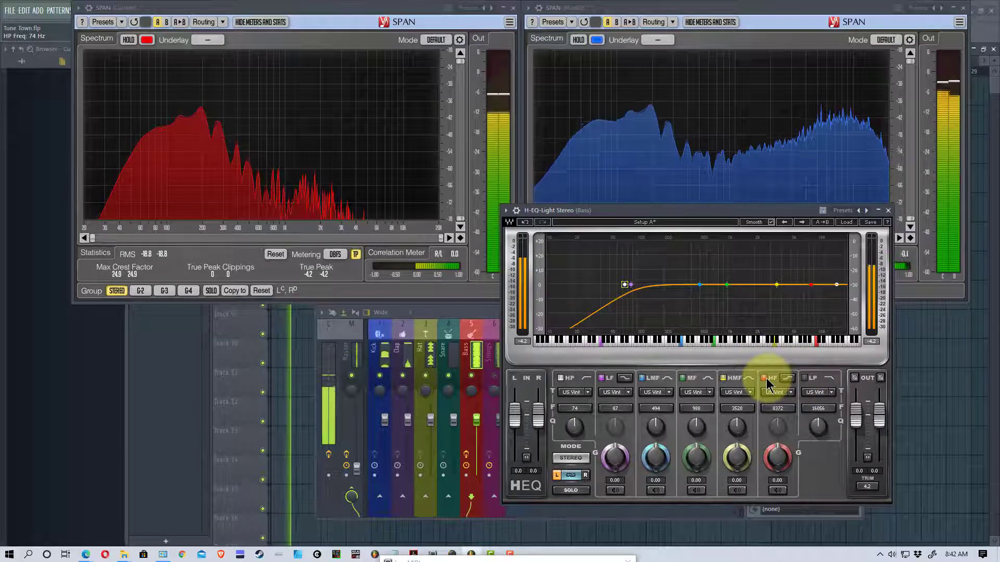
# - Enable the EQ's low-pass band and drag its cutoff down toward about 650 Hz
pyautogui.click(804, 378)
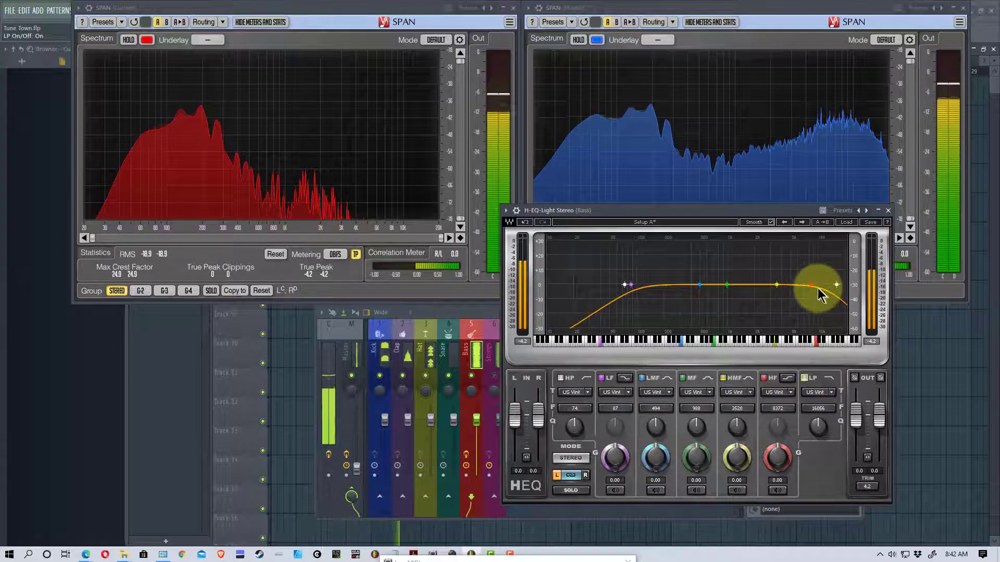
pyautogui.moveTo(808, 285); pyautogui.dragTo(834, 288)
pyautogui.click(805, 378)
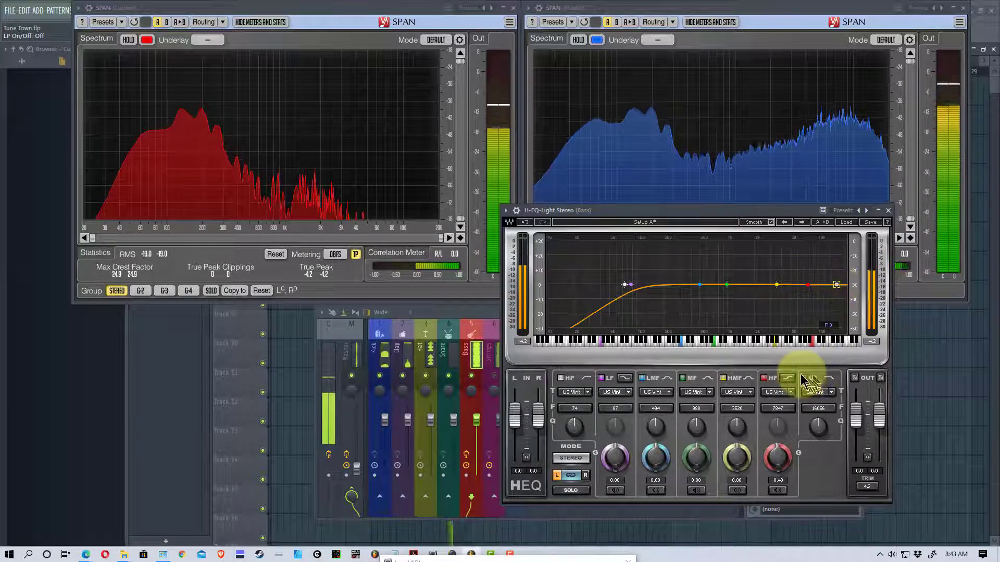
pyautogui.moveTo(836, 284); pyautogui.dragTo(706, 285)
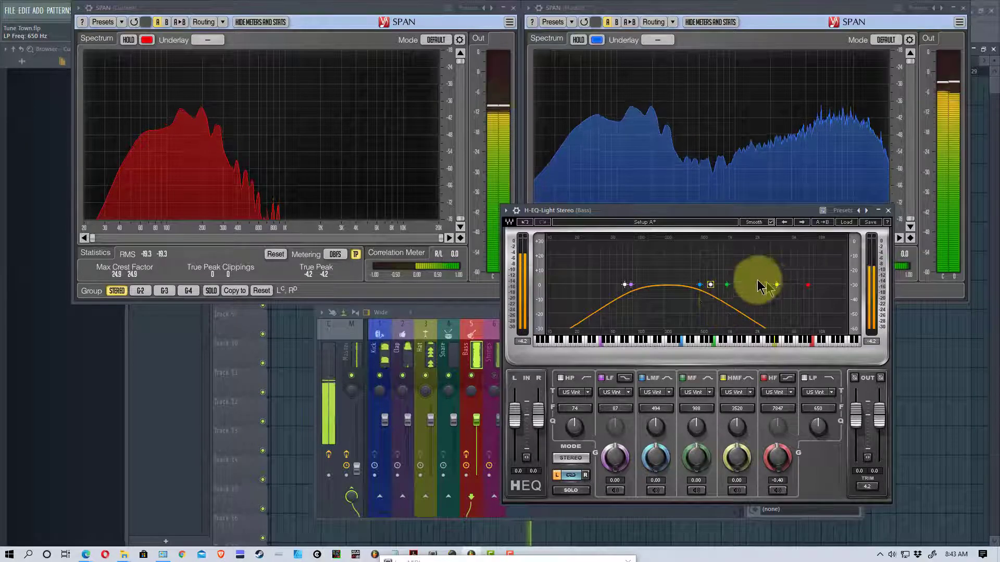
# - Bring the mixer to the front and close the Bass track's H-EQ Light Stereo window
pyautogui.click(374, 328)
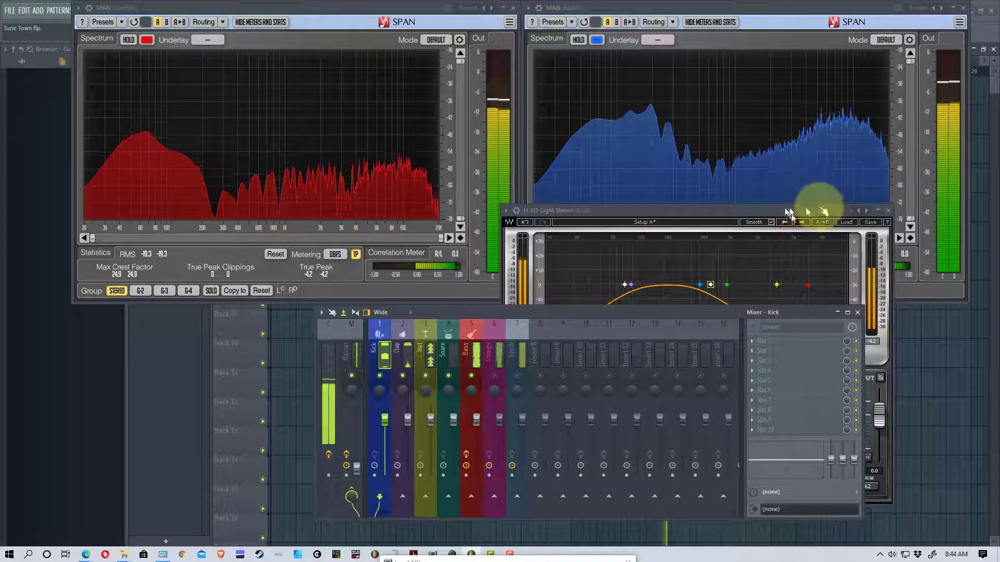
pyautogui.click(888, 215)
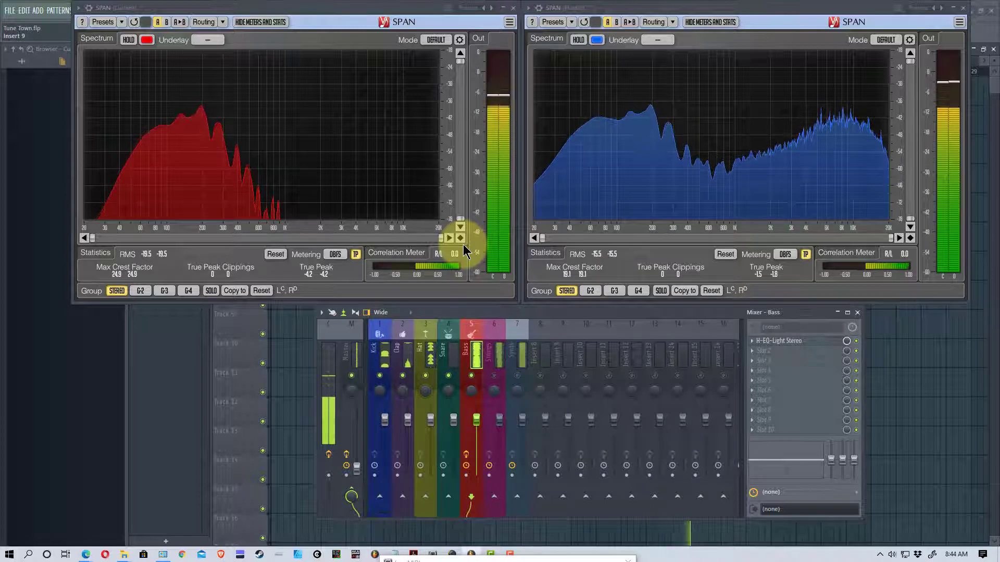
# - Select the Strings insert, unmute it to analyze its spectrum, then mute it again
pyautogui.click(496, 333)
pyautogui.click(495, 376)
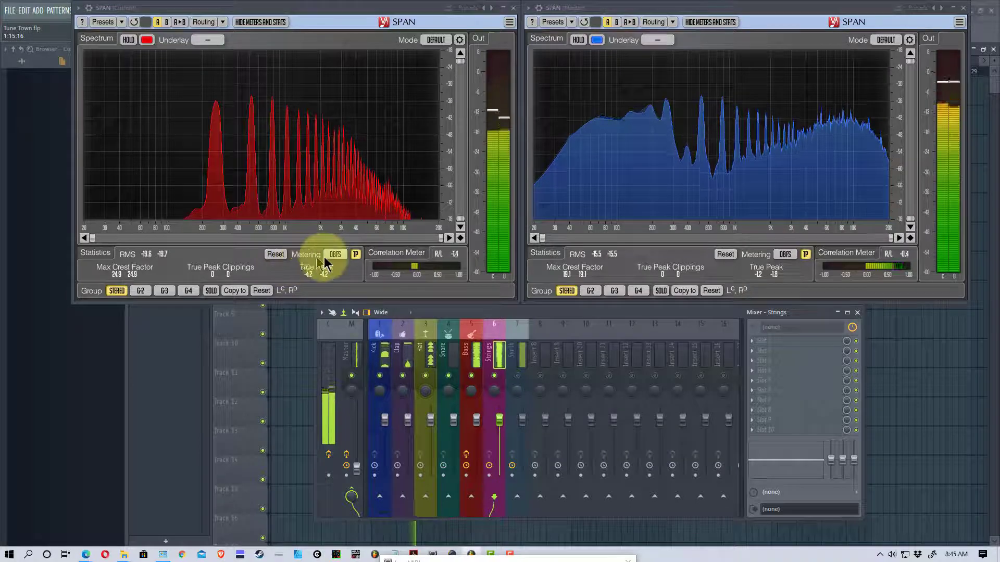
pyautogui.click(495, 376)
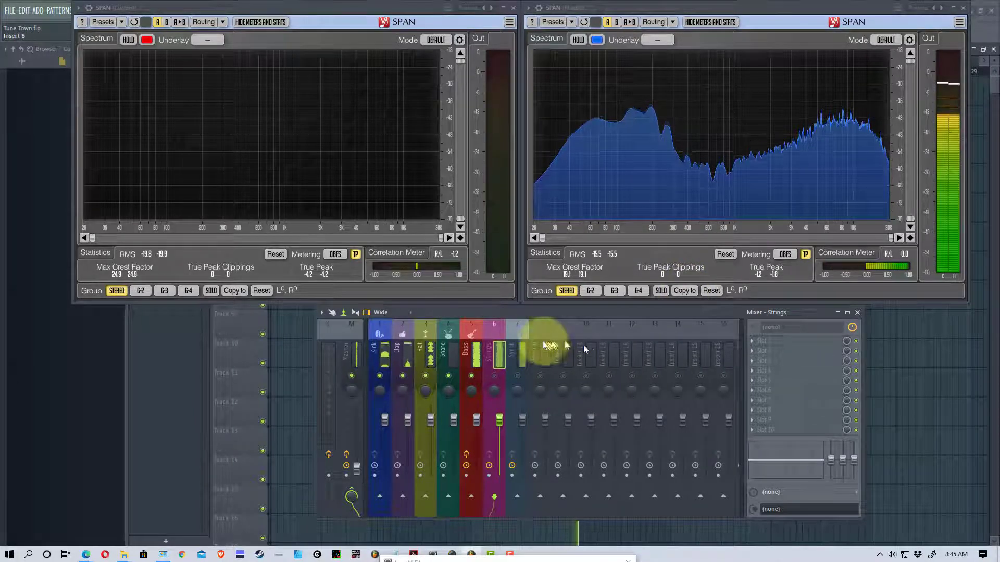
# - Unmute and select the Synth track so the Current analyzer shows its spectrum
pyautogui.click(518, 377)
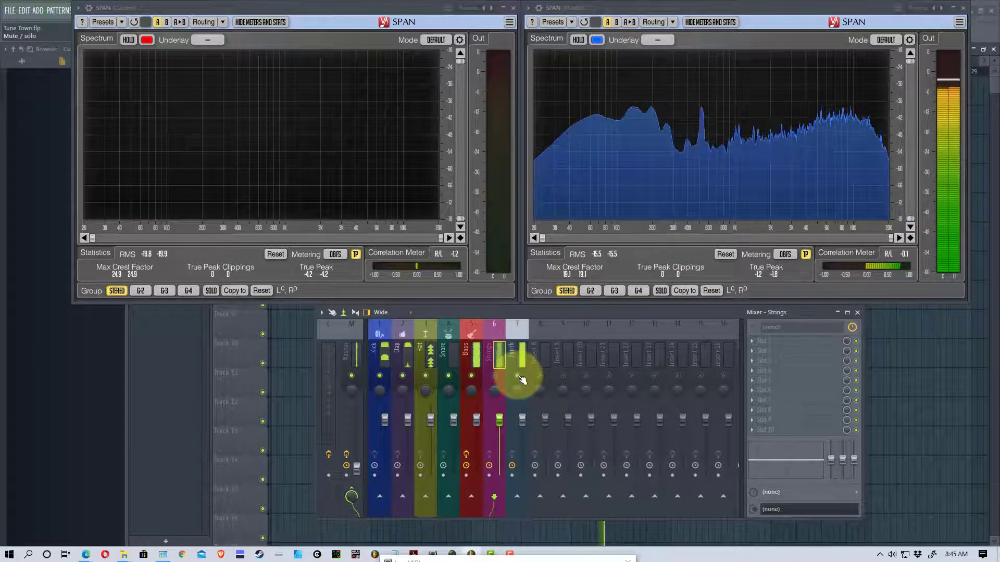
pyautogui.click(516, 333)
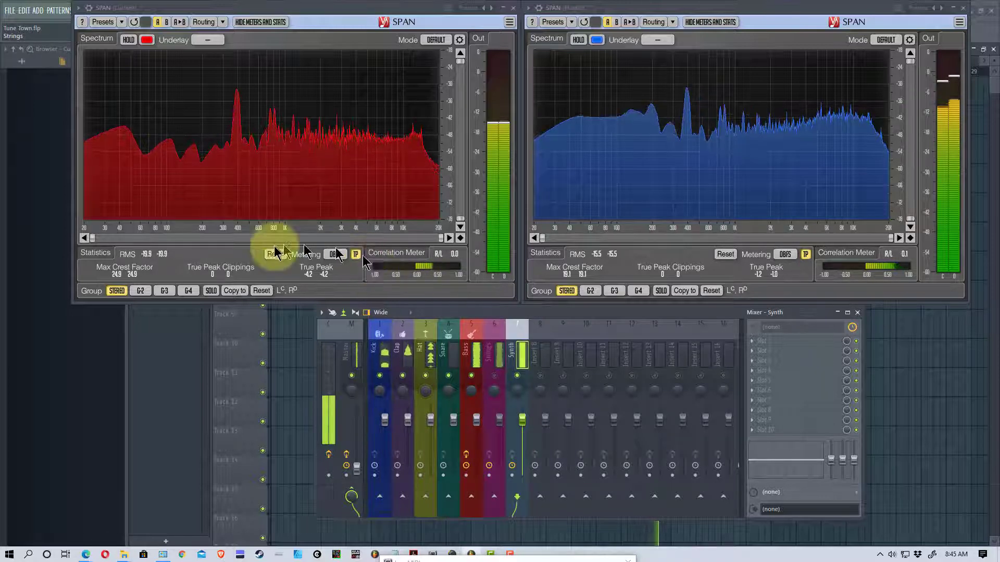
pyautogui.moveTo(116, 185)
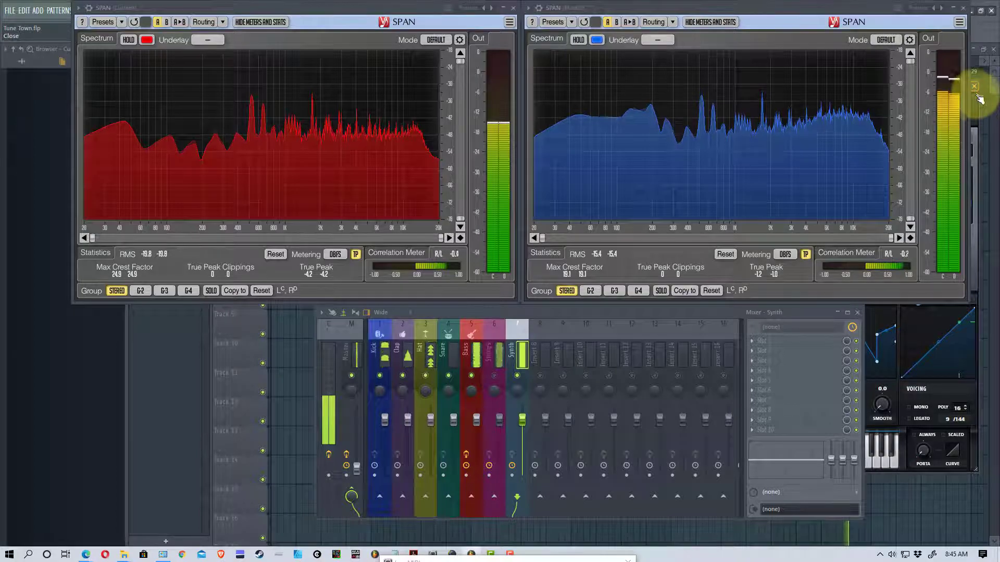
# - Move the Master analyzer window lower and shift the Serum window right
pyautogui.moveTo(834, 7); pyautogui.dragTo(844, 154)
pyautogui.click(836, 89)
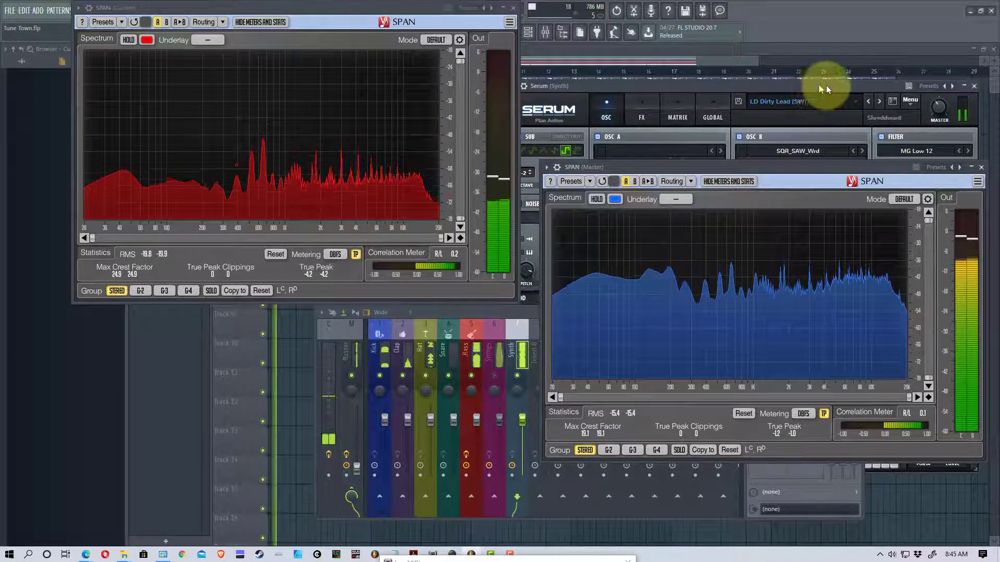
pyautogui.moveTo(836, 88); pyautogui.dragTo(917, 91)
# - Detach Serum into its own window and place it below the Master analyzer
pyautogui.click(596, 88)
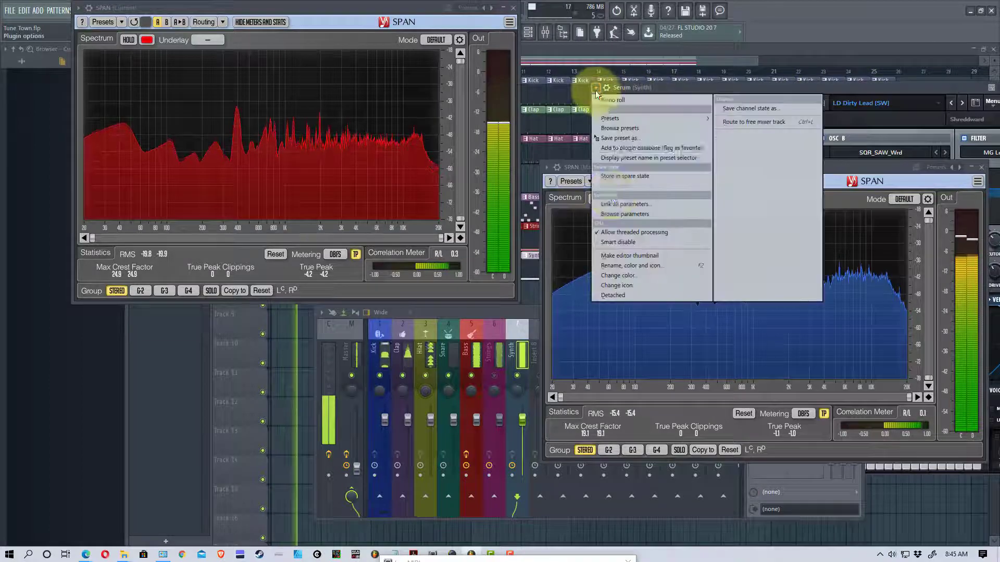
pyautogui.click(632, 285)
pyautogui.moveTo(773, 92); pyautogui.dragTo(376, 140)
pyautogui.moveTo(836, 171); pyautogui.dragTo(824, 17)
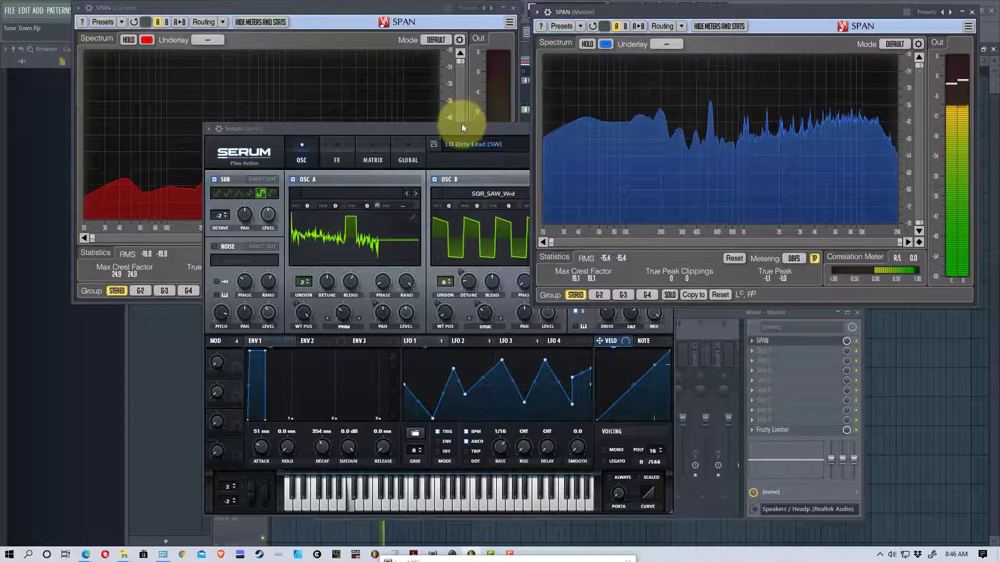
pyautogui.moveTo(462, 128); pyautogui.dragTo(634, 121)
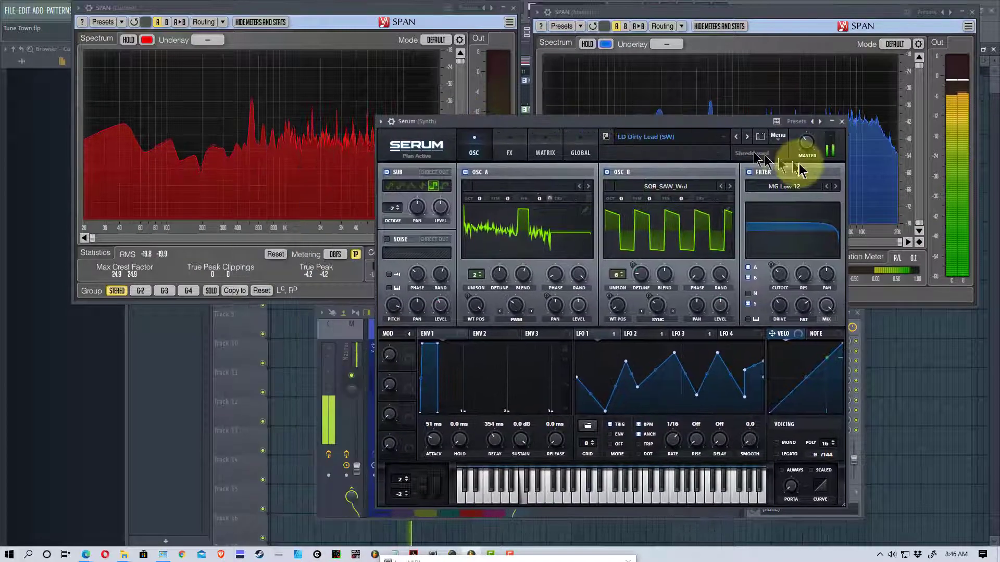
# - Try the LD Rave [7S] lead preset in Serum, then load LD Marina [FP]
pyautogui.click(724, 138)
pyautogui.moveTo(688, 187)
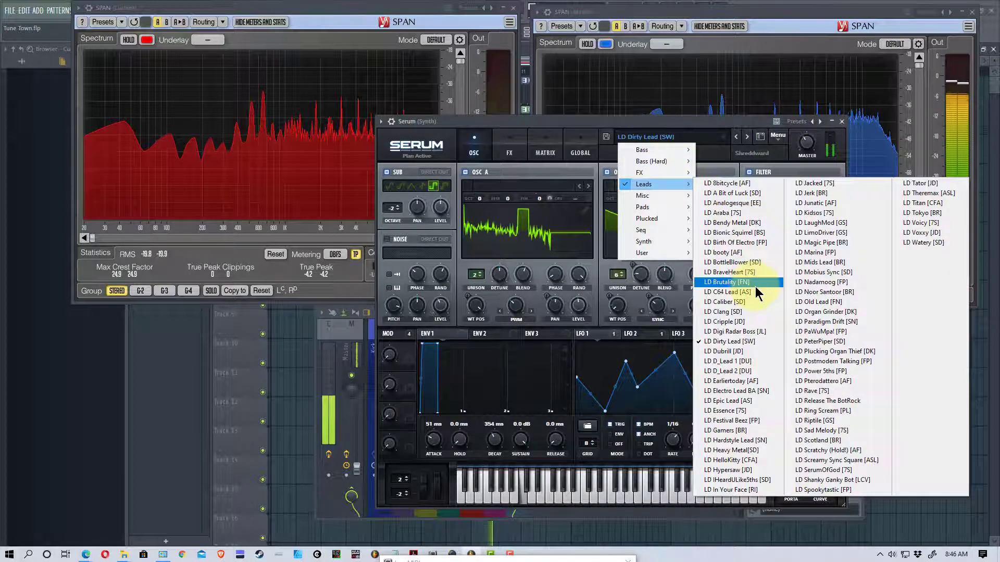
pyautogui.click(813, 391)
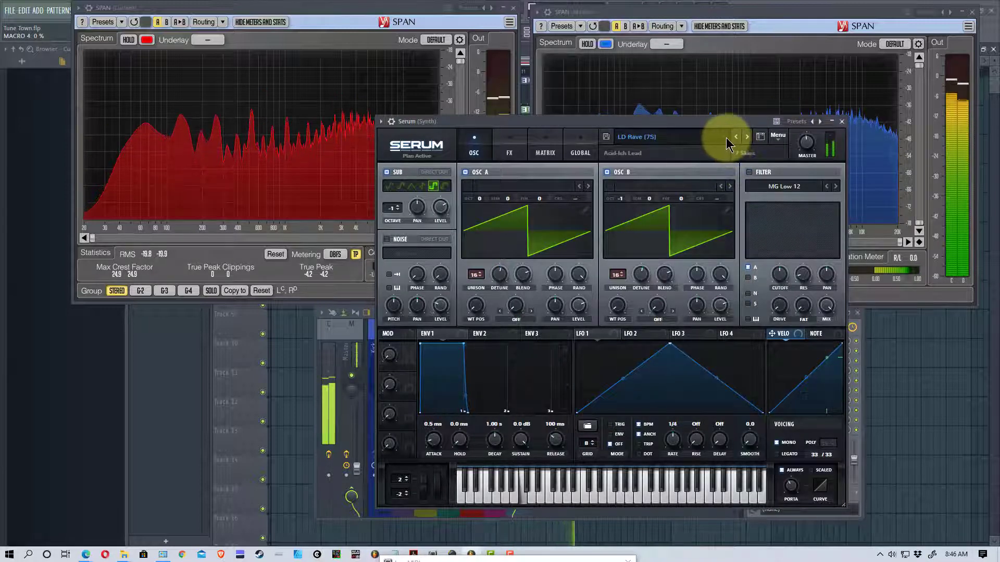
pyautogui.click(696, 140)
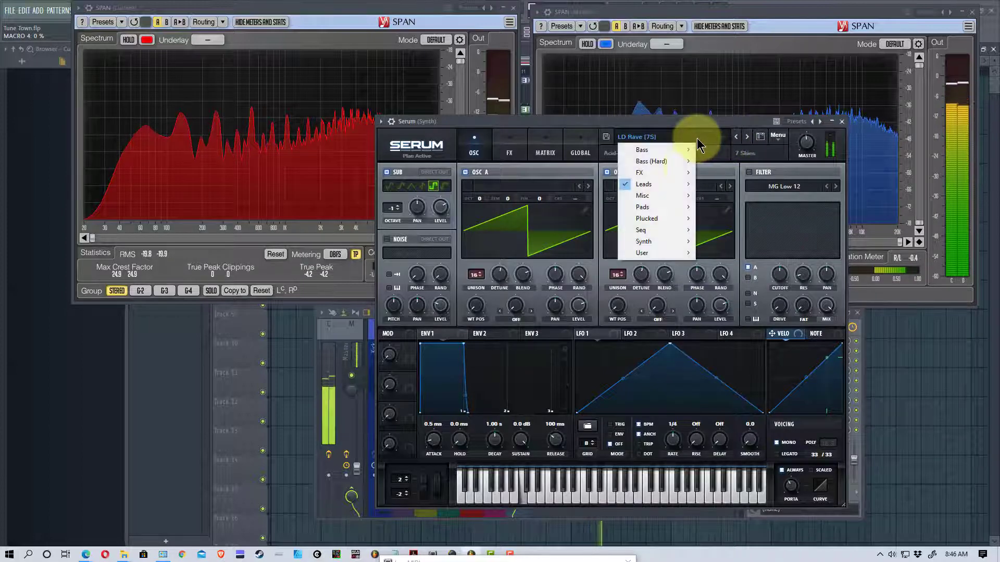
pyautogui.moveTo(686, 184)
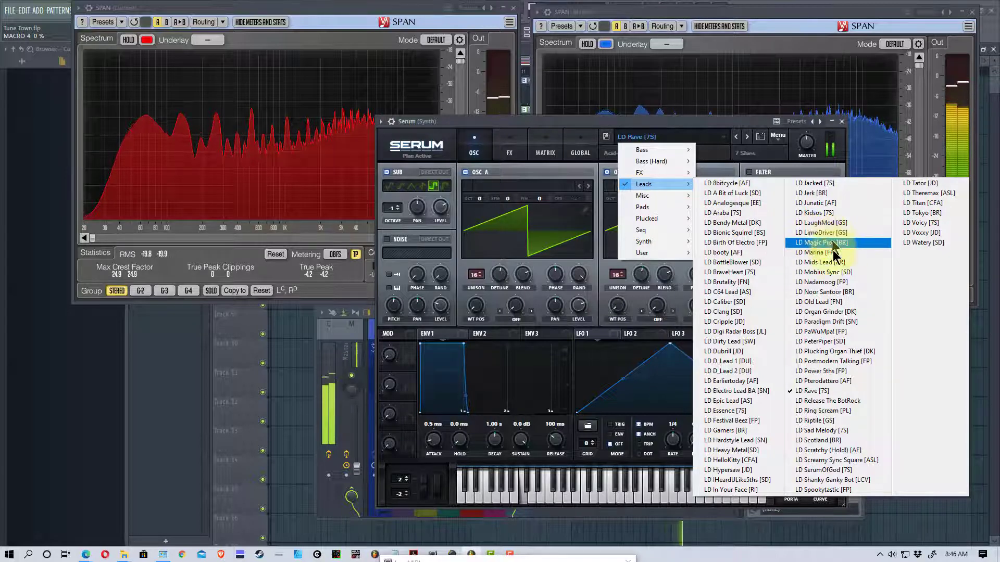
pyautogui.click(833, 253)
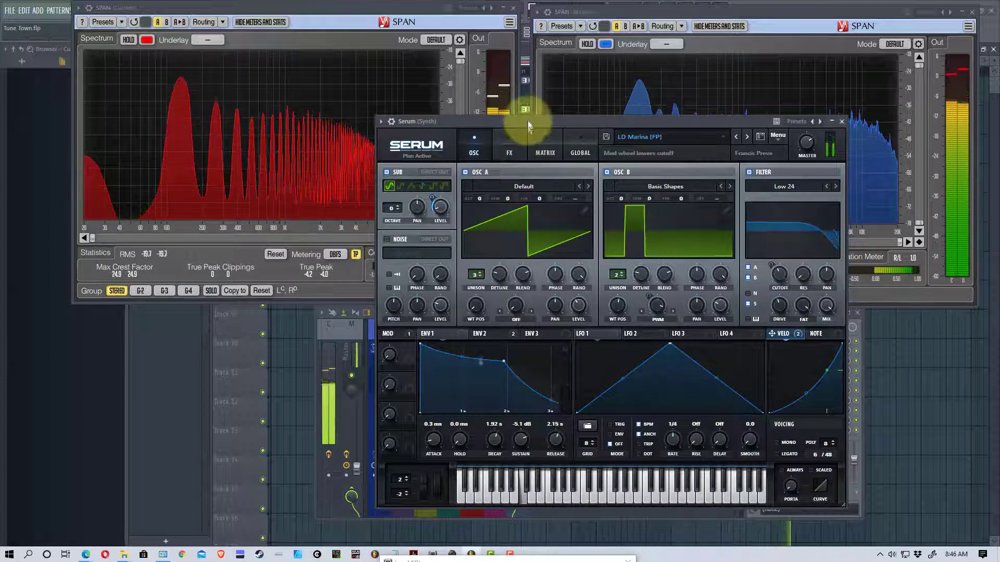
pyautogui.moveTo(529, 119); pyautogui.dragTo(589, 111)
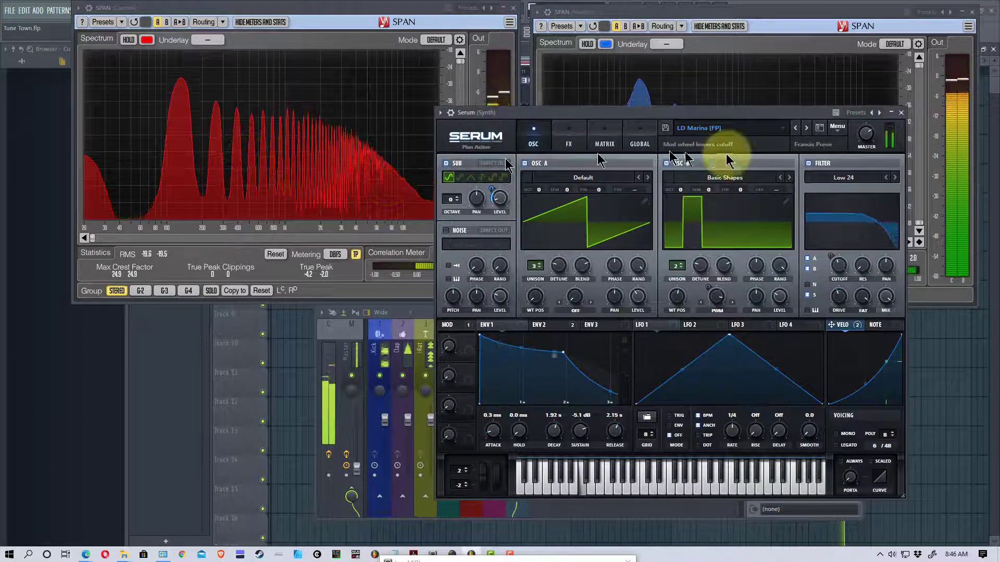
# - Audition Serum leads LD Nadamoog [FP] and LD D_Lead 1 [DU], settling on LD Magic Pipe [BR]
pyautogui.click(752, 135)
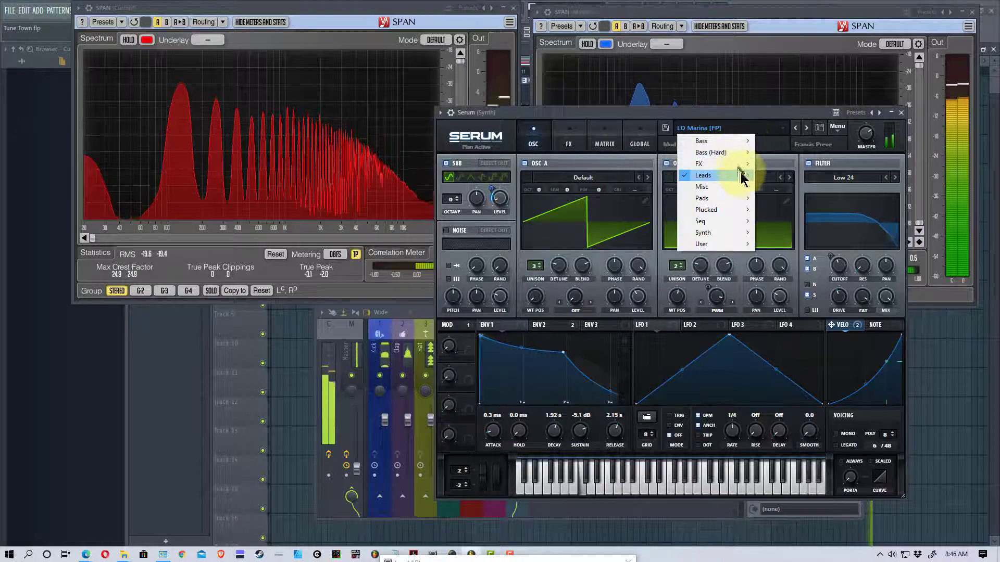
pyautogui.moveTo(745, 178)
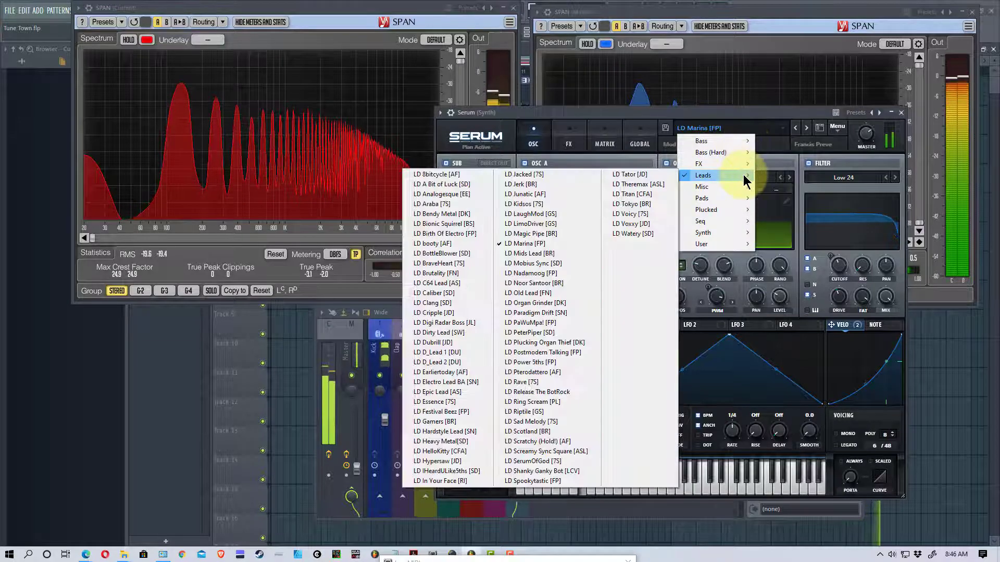
pyautogui.click(560, 274)
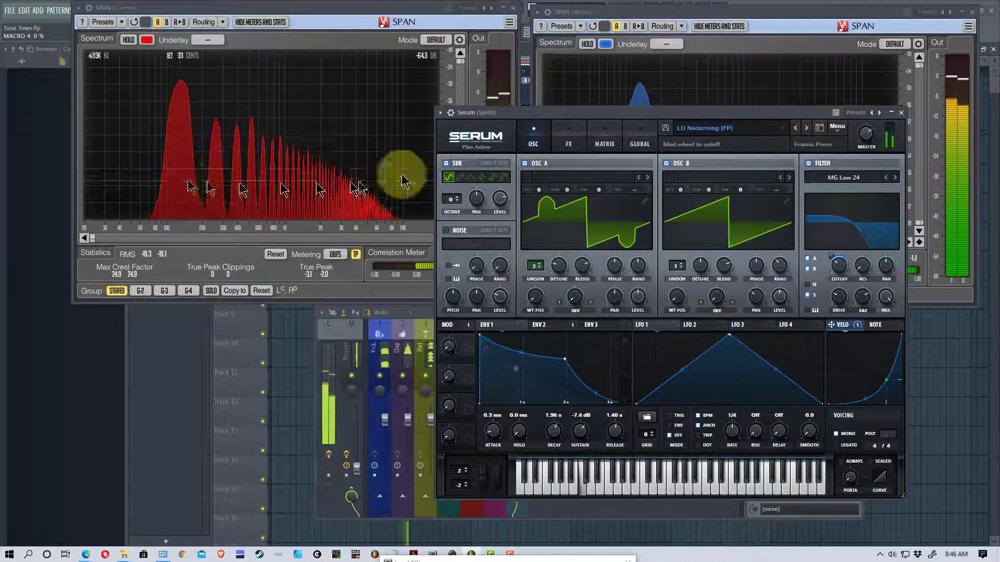
pyautogui.click(728, 131)
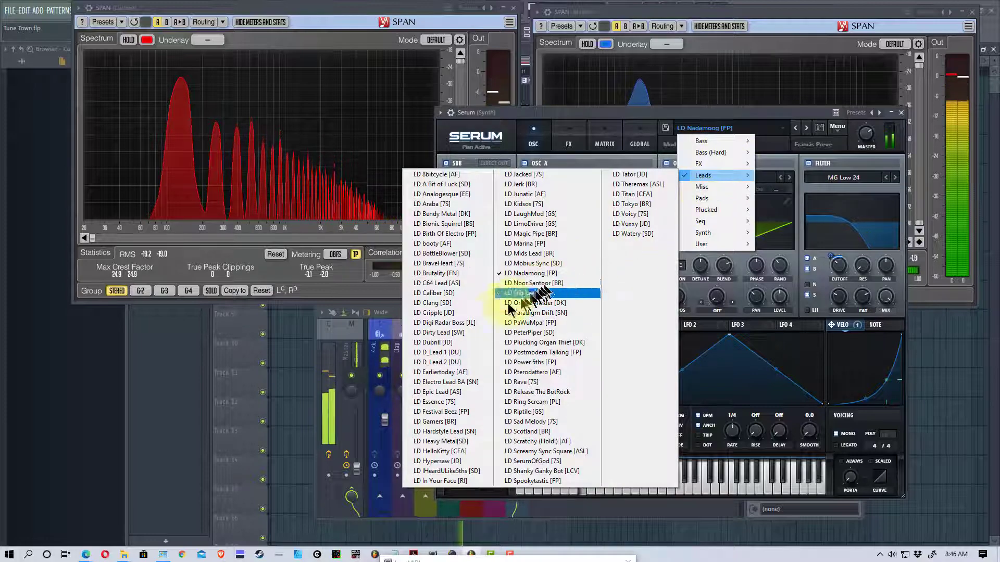
pyautogui.click(453, 352)
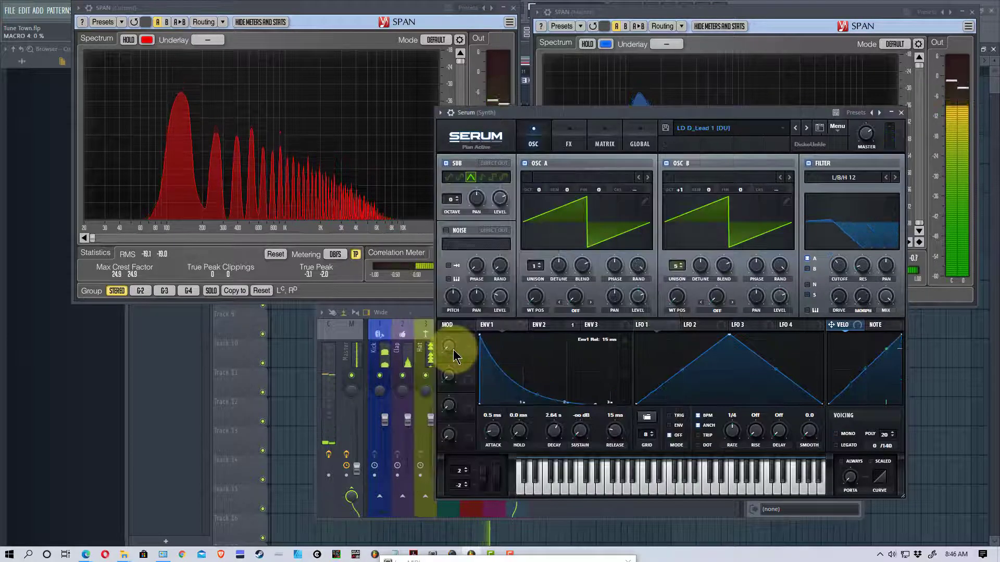
pyautogui.click(727, 130)
pyautogui.moveTo(745, 180)
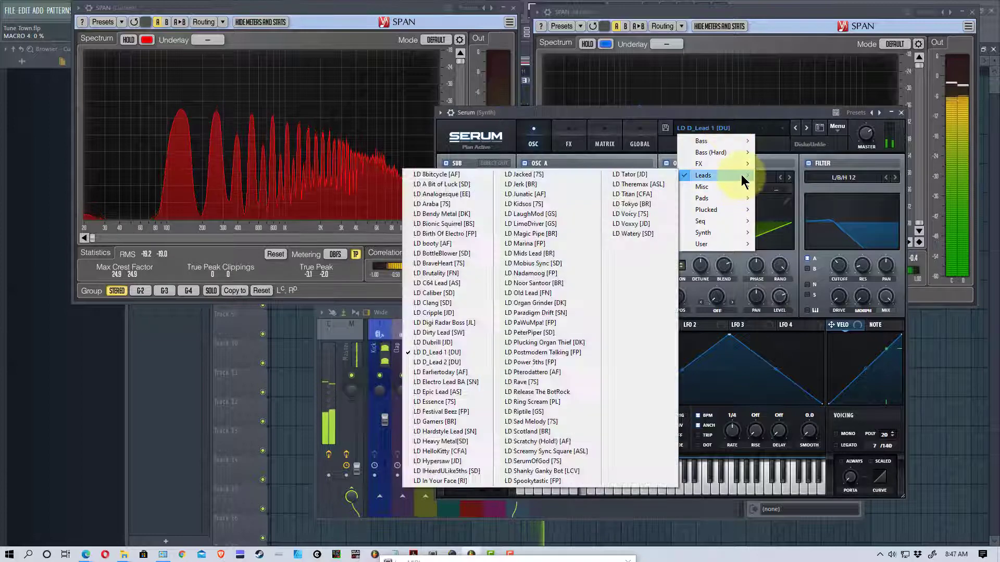
pyautogui.click(555, 235)
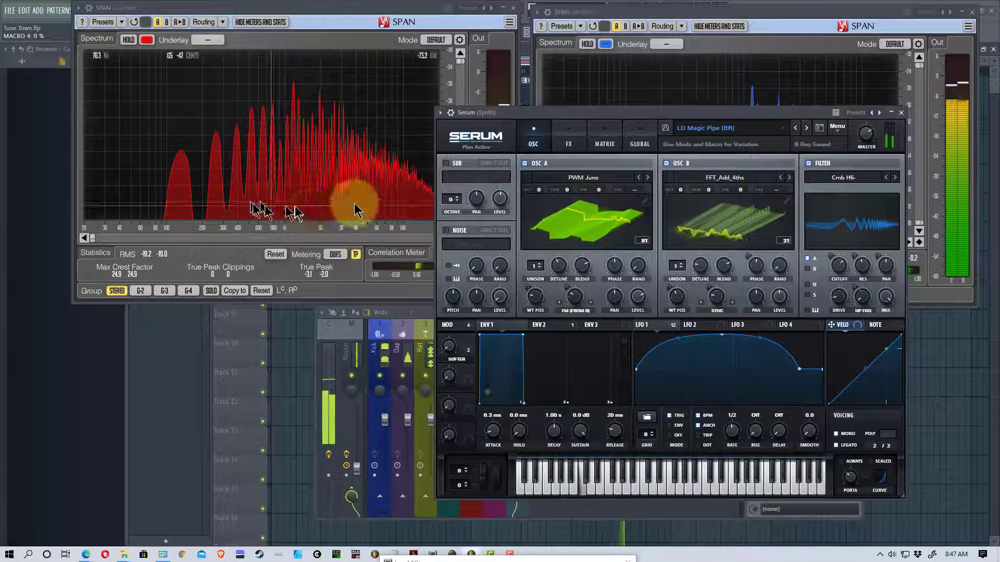
# - Close the Serum window, mute the Synth track and select the Bass mixer track
pyautogui.click(900, 112)
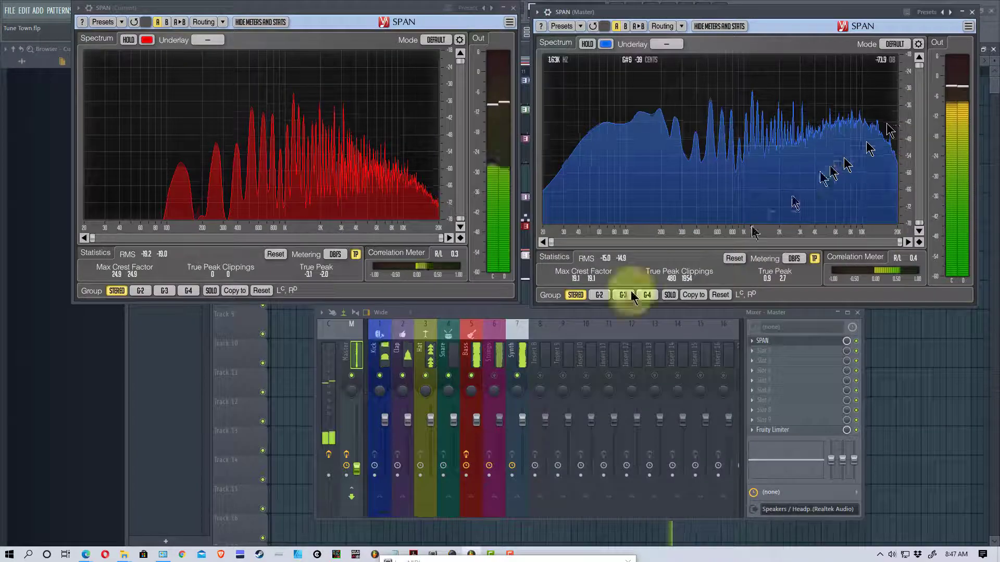
pyautogui.click(518, 376)
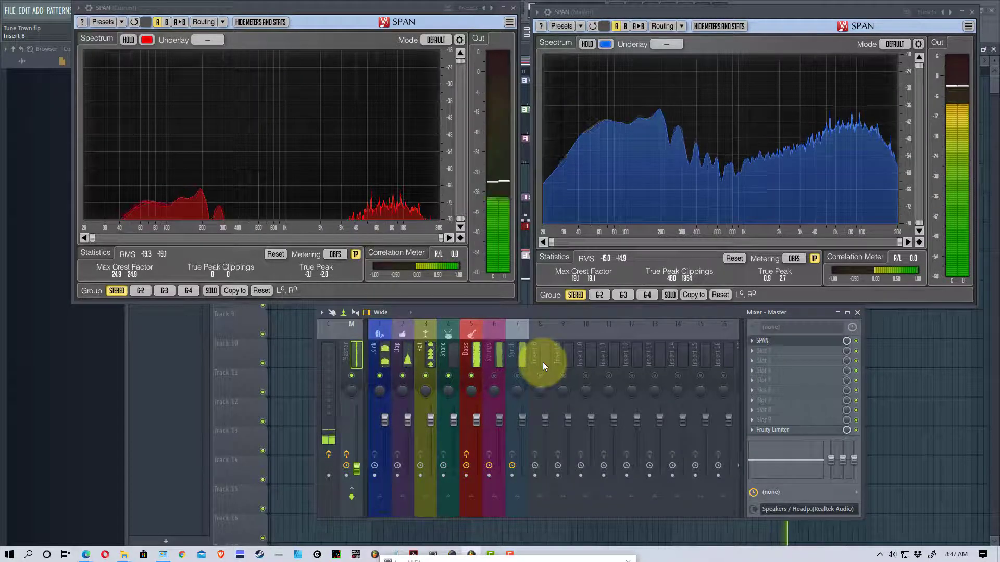
pyautogui.click(468, 327)
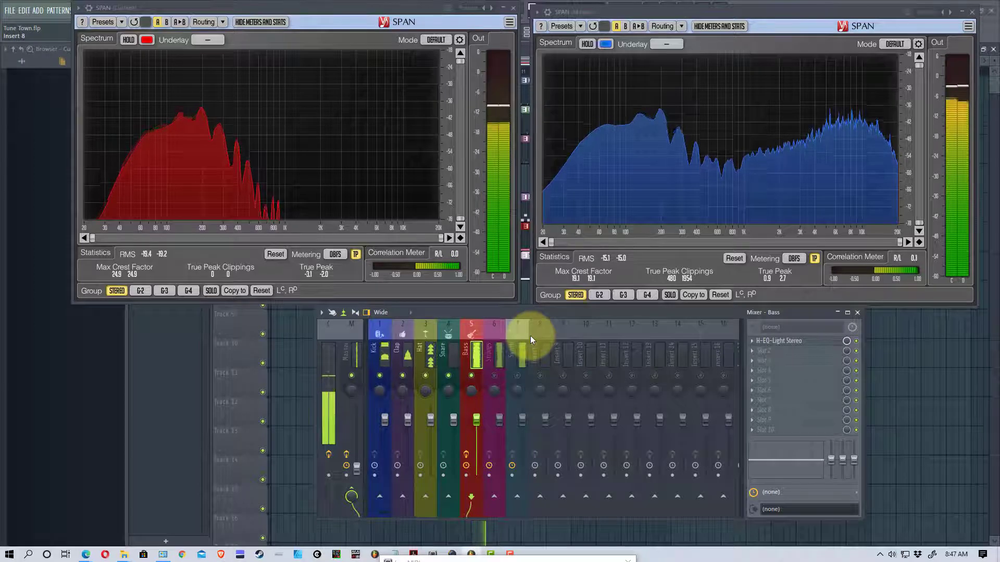
# - Audition the Kick, Clap, Hat, Bass and Strings channels in turn in the Current track SPAN
pyautogui.click(383, 333)
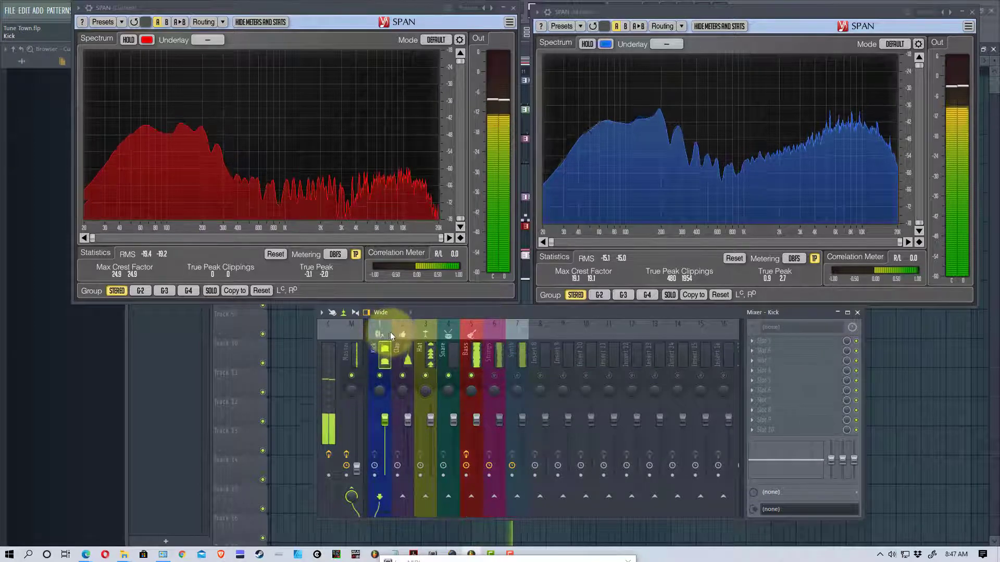
pyautogui.click(409, 331)
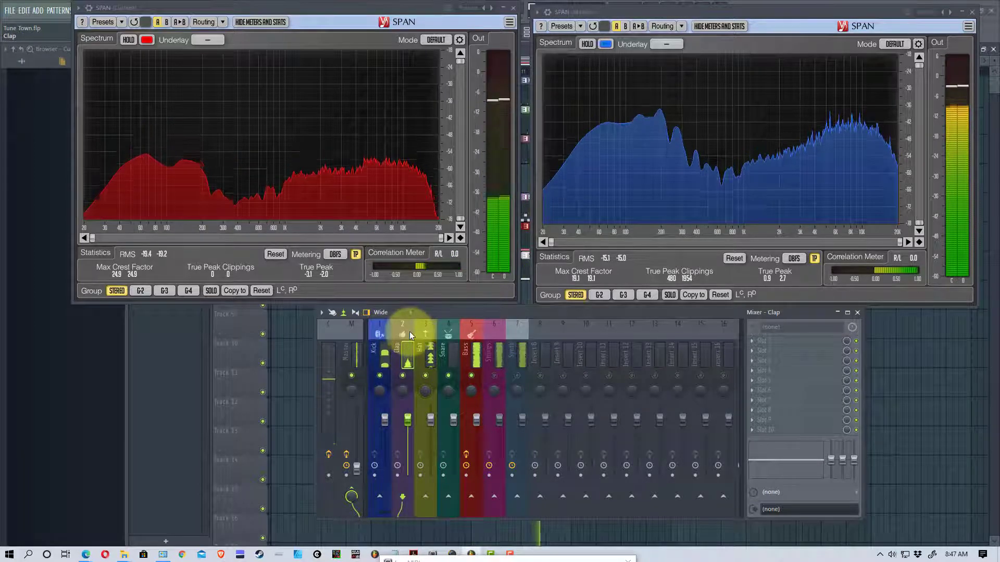
pyautogui.click(425, 330)
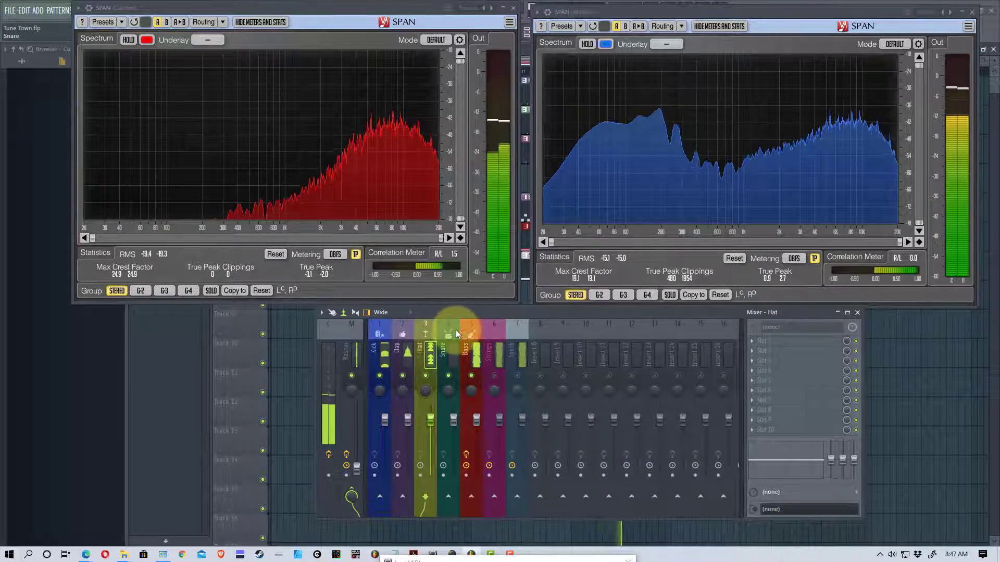
pyautogui.click(477, 332)
pyautogui.click(508, 361)
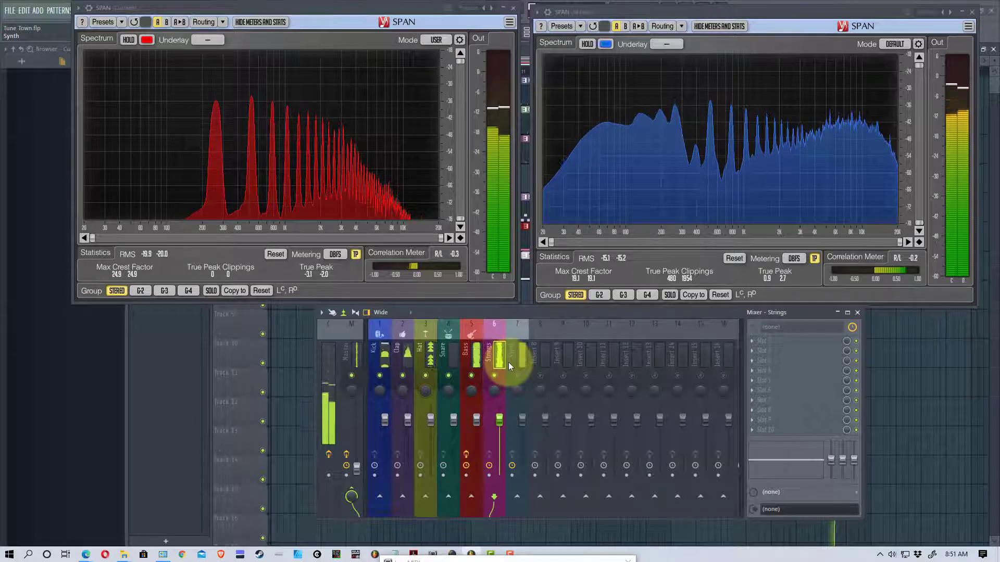
# - Set the left SPAN's Smooth to 1/6 OCT and move its Spectrum Mode Editor over the Current analyzer
pyautogui.click(459, 40)
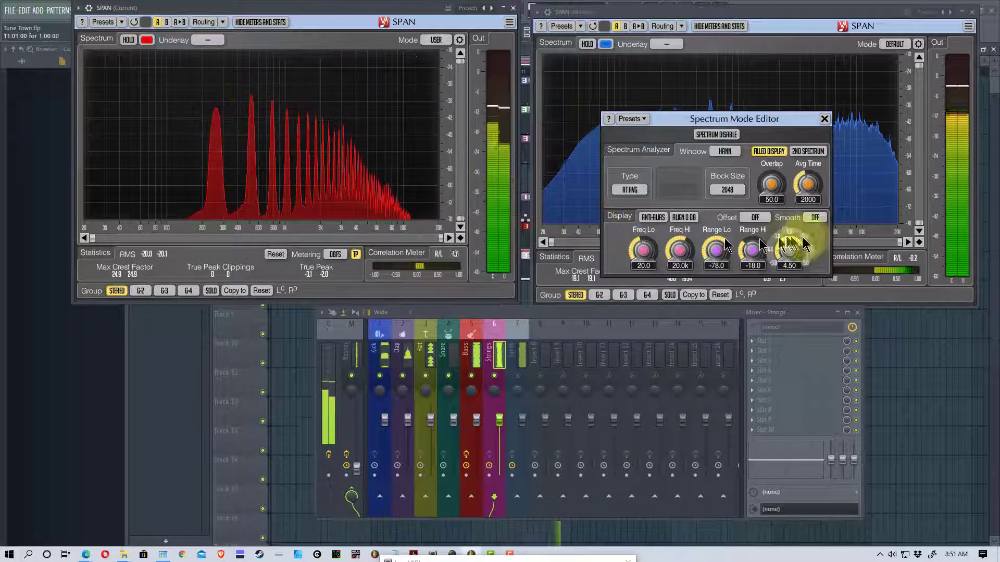
pyautogui.click(819, 218)
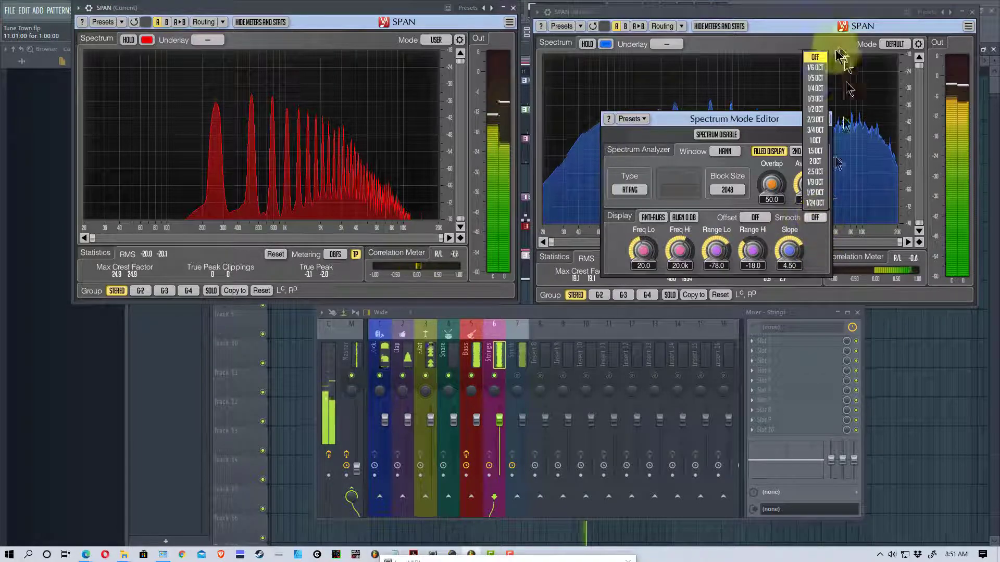
pyautogui.click(815, 68)
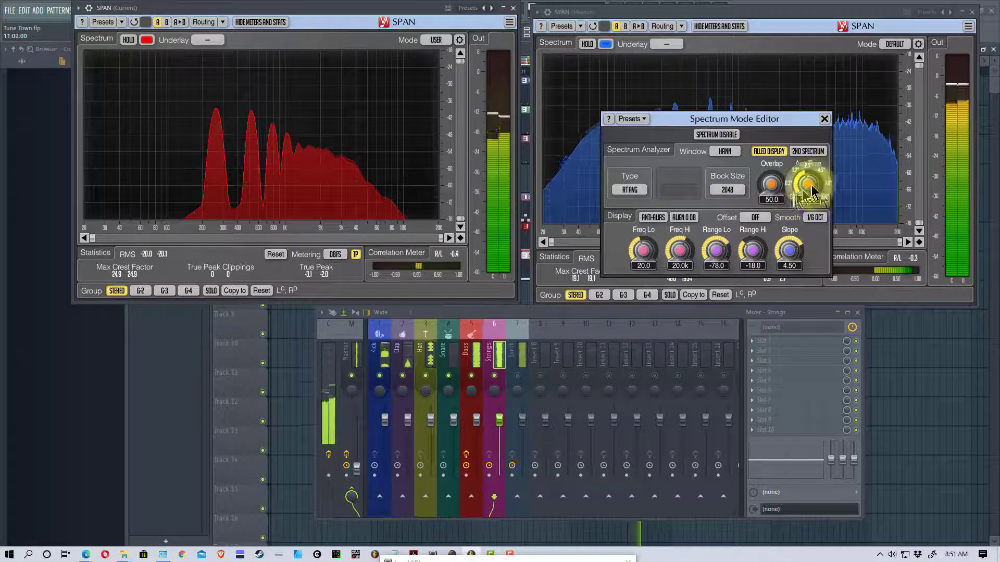
pyautogui.moveTo(823, 200)
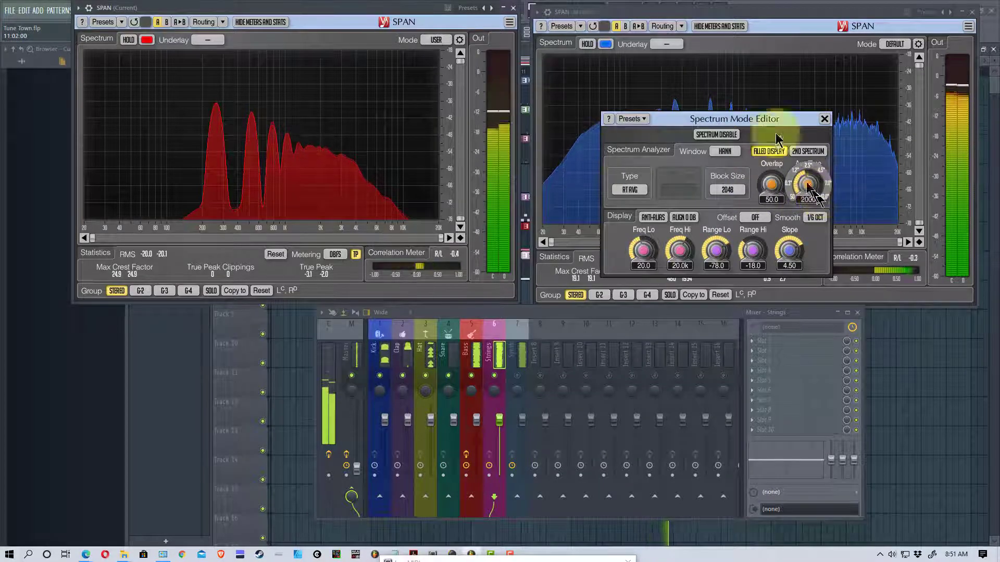
pyautogui.moveTo(763, 115); pyautogui.dragTo(429, 113)
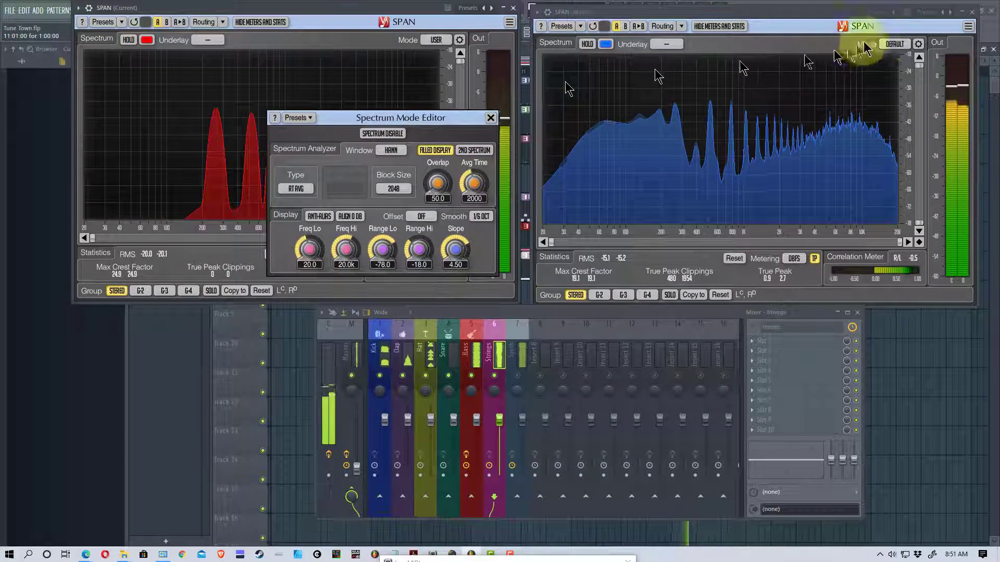
# - Set the Master SPAN's Smooth to 1/6 OCT, close its editor, and move the Current analyzer's editor lower
pyautogui.click(918, 44)
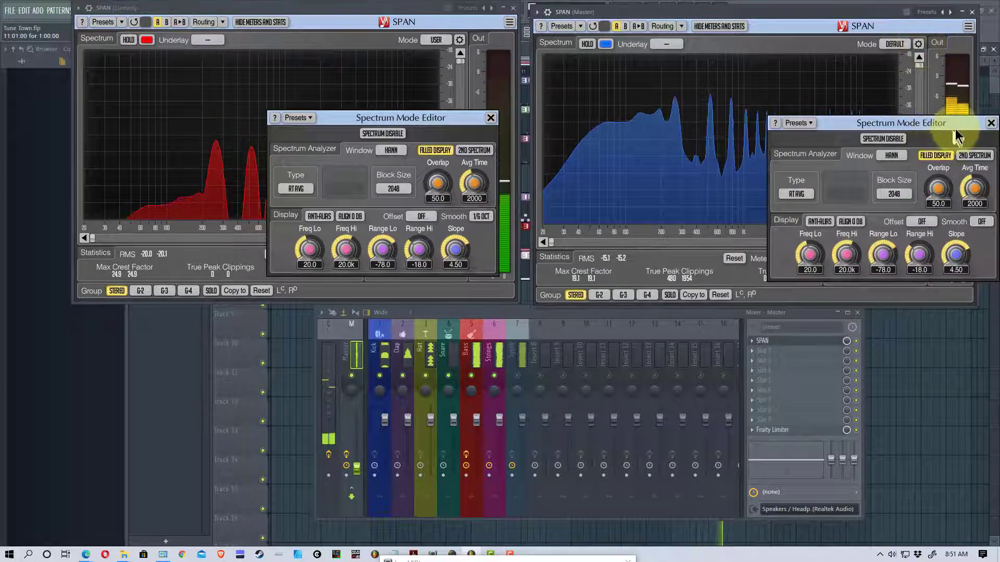
pyautogui.moveTo(949, 132); pyautogui.dragTo(913, 216)
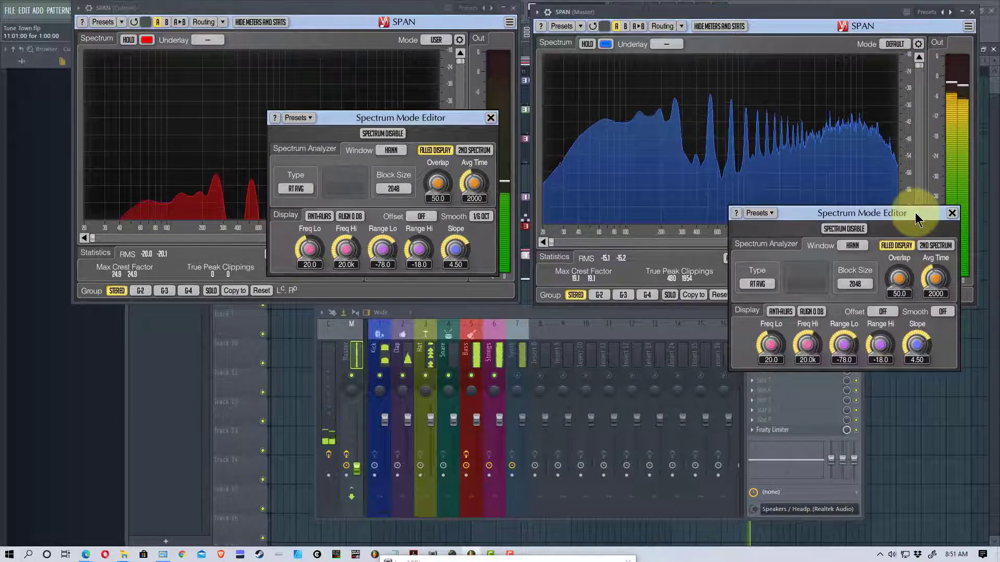
pyautogui.click(943, 311)
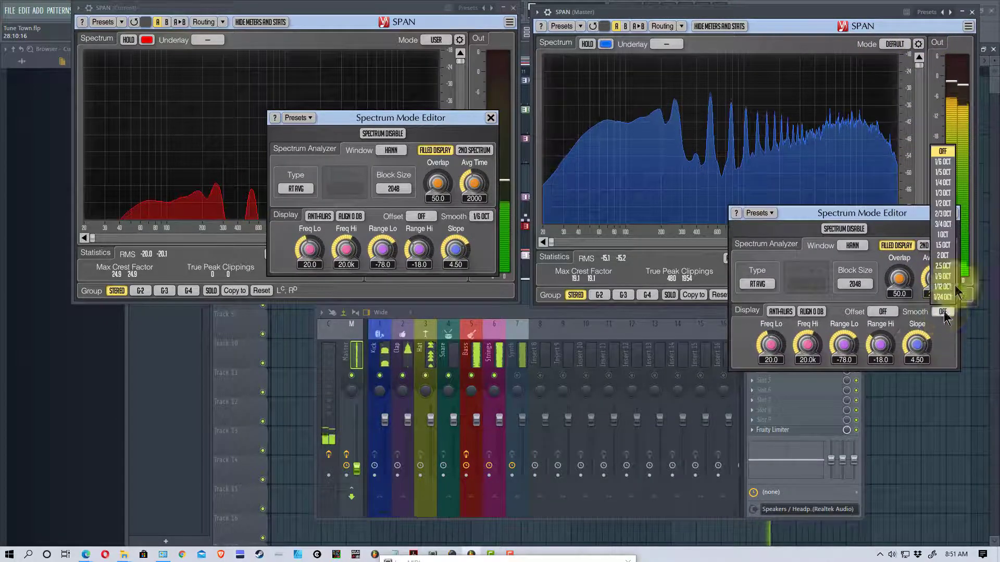
pyautogui.click(943, 163)
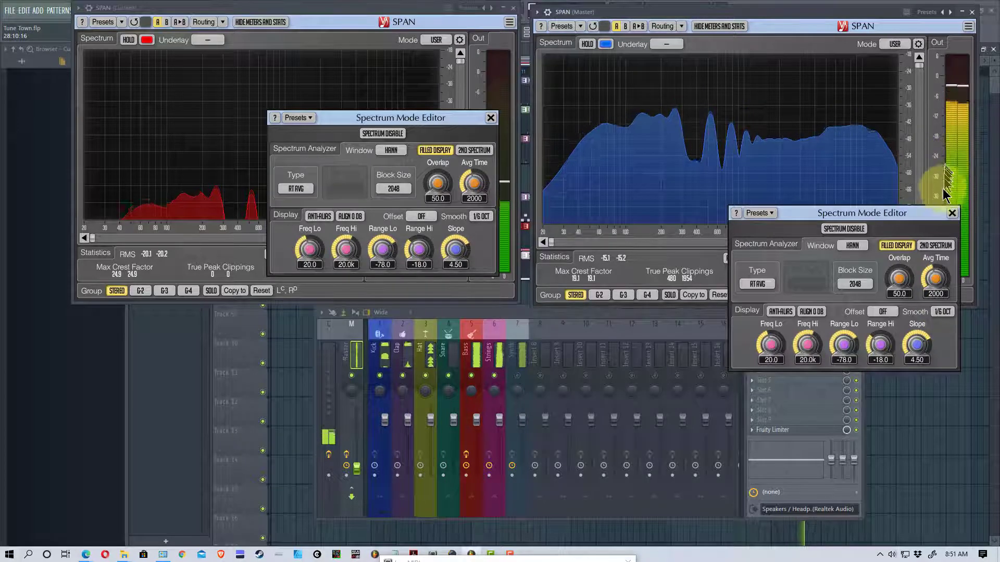
pyautogui.moveTo(845, 212); pyautogui.dragTo(853, 248)
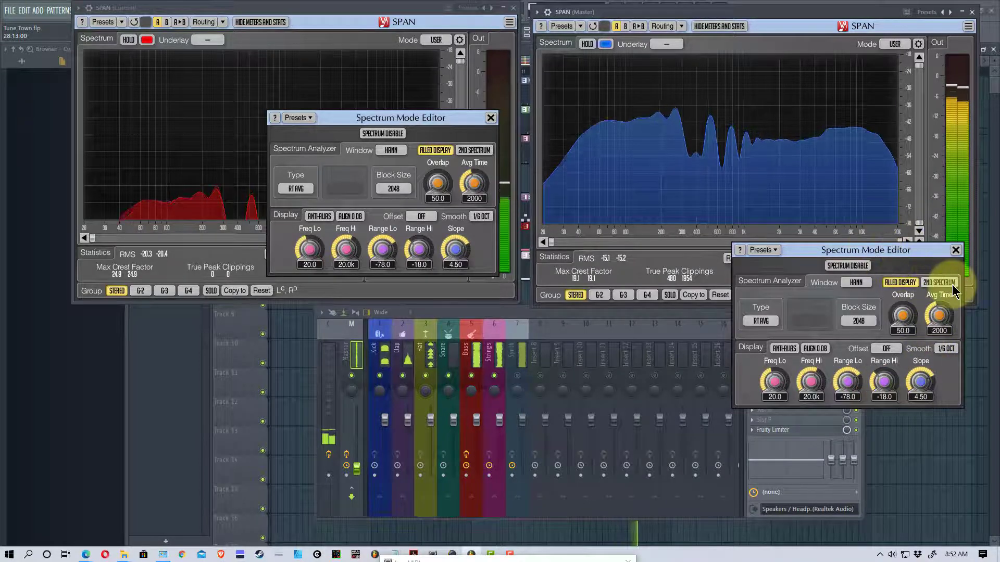
pyautogui.click(956, 251)
pyautogui.moveTo(438, 118); pyautogui.dragTo(351, 177)
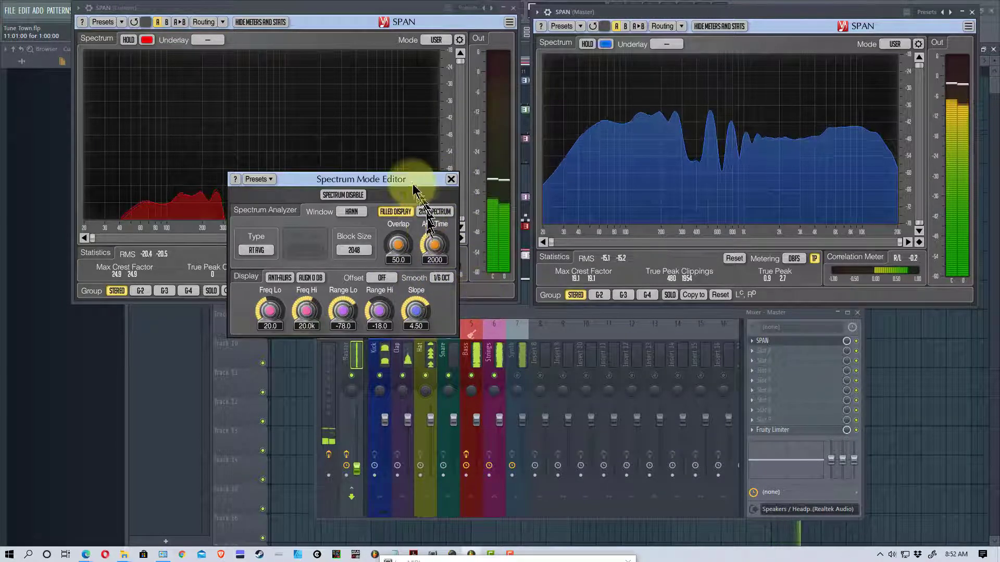
pyautogui.moveTo(413, 187); pyautogui.dragTo(405, 293)
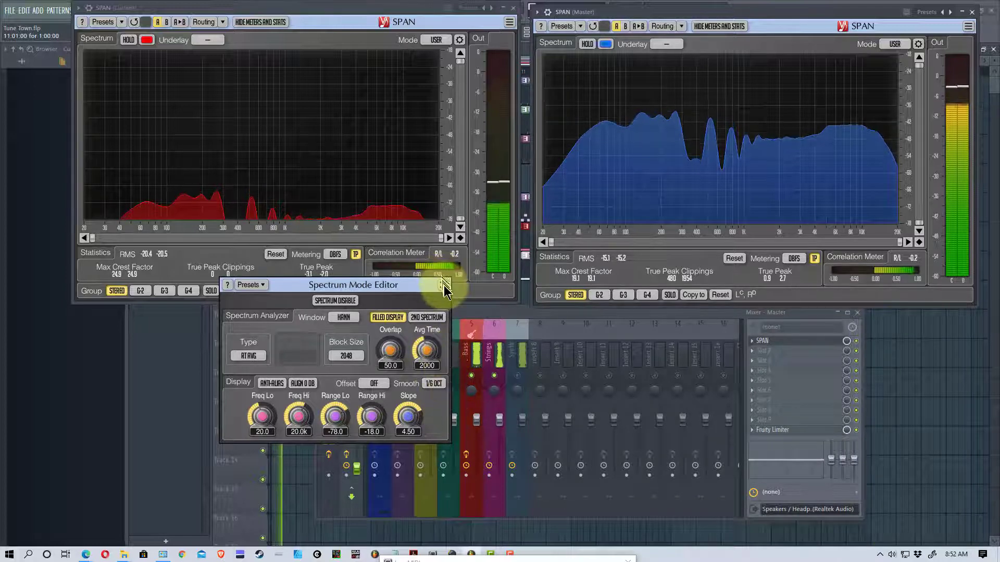
# - Close the Current analyzer's spectrum editor, toggle HOLD on and off on the Master SPAN, and open its Preset Manager
pyautogui.click(443, 285)
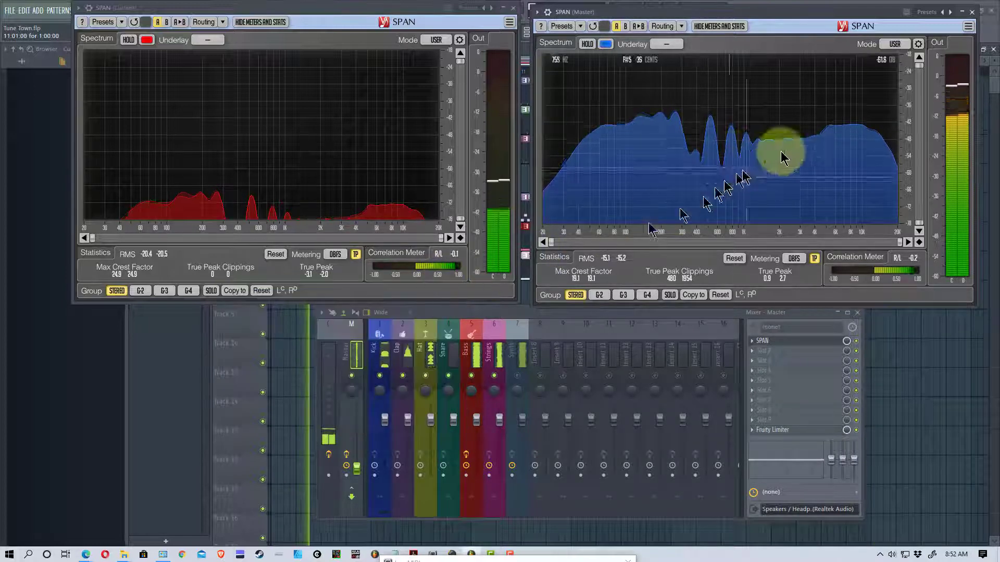
pyautogui.click(587, 44)
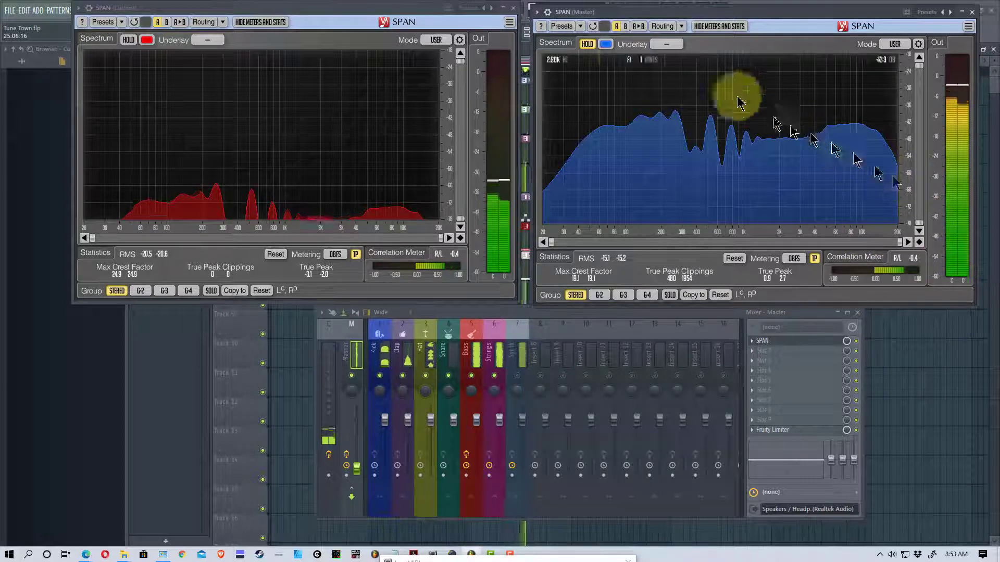
pyautogui.click(587, 44)
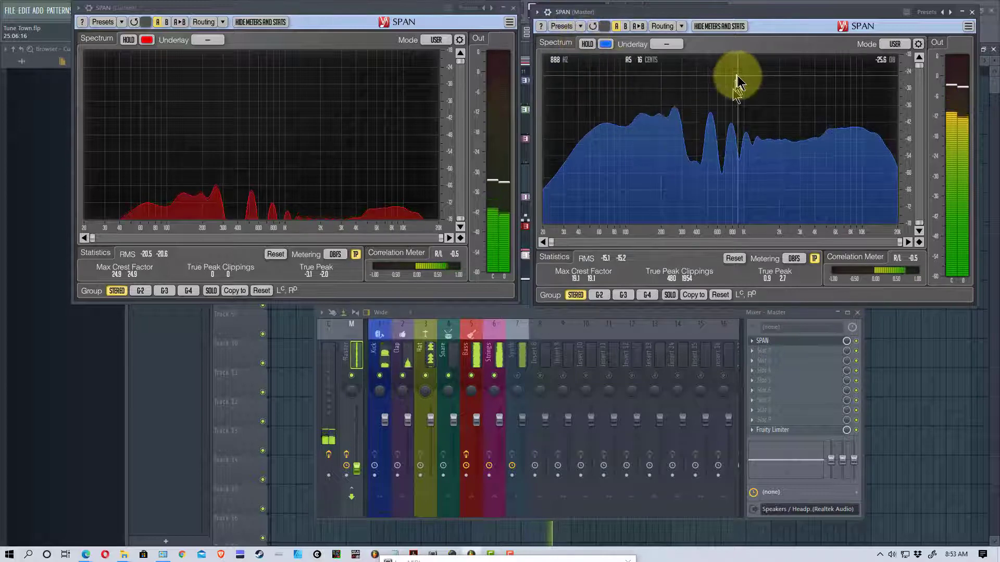
pyautogui.click(565, 27)
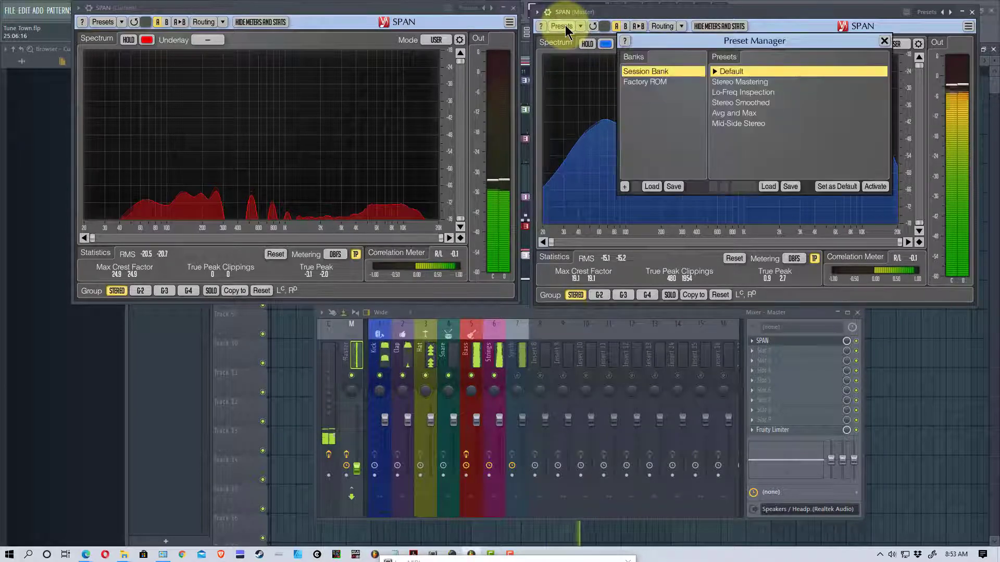
# - Select Mid-Side Stereo, then pick the Avg and Max preset and activate it on the Master SPAN
pyautogui.click(827, 123)
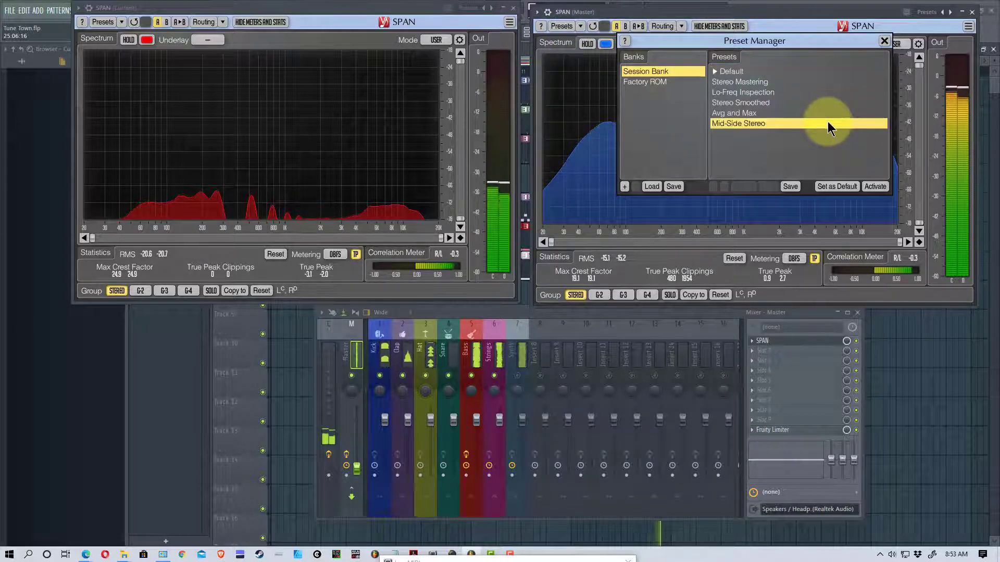
pyautogui.moveTo(796, 39); pyautogui.dragTo(823, 242)
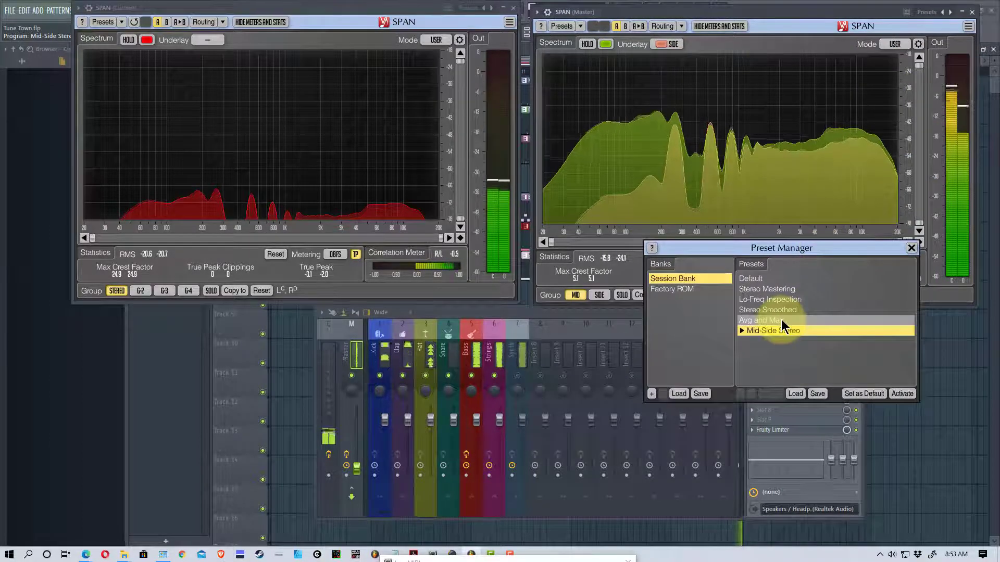
pyautogui.doubleClick(781, 319)
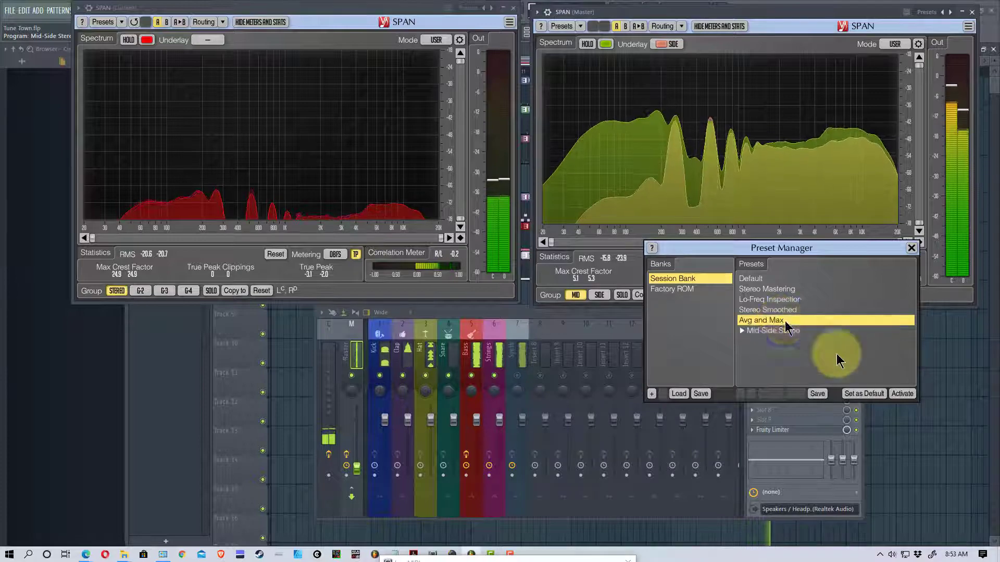
pyautogui.click(903, 394)
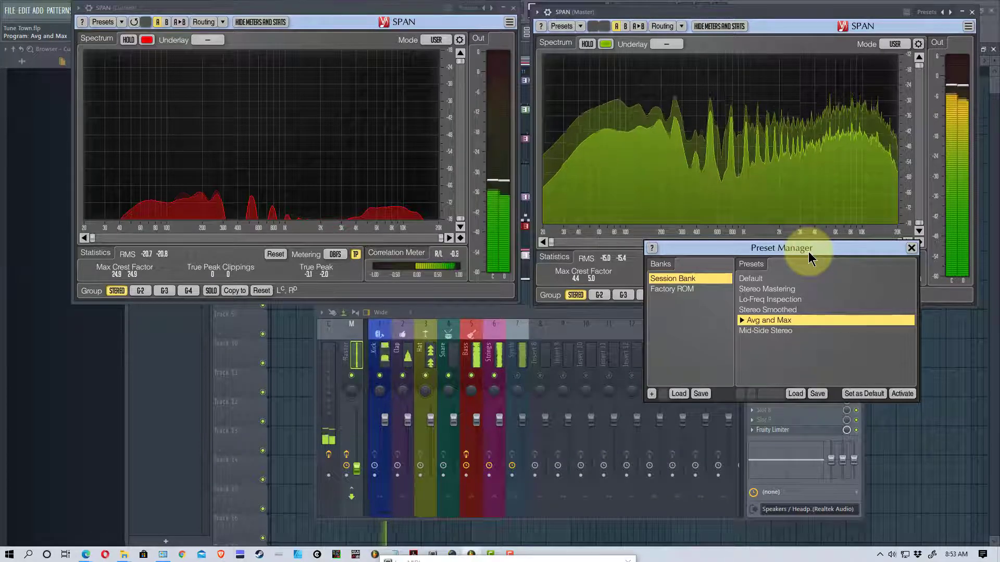
# - Close the Master SPAN's Preset Manager dialog
pyautogui.click(912, 248)
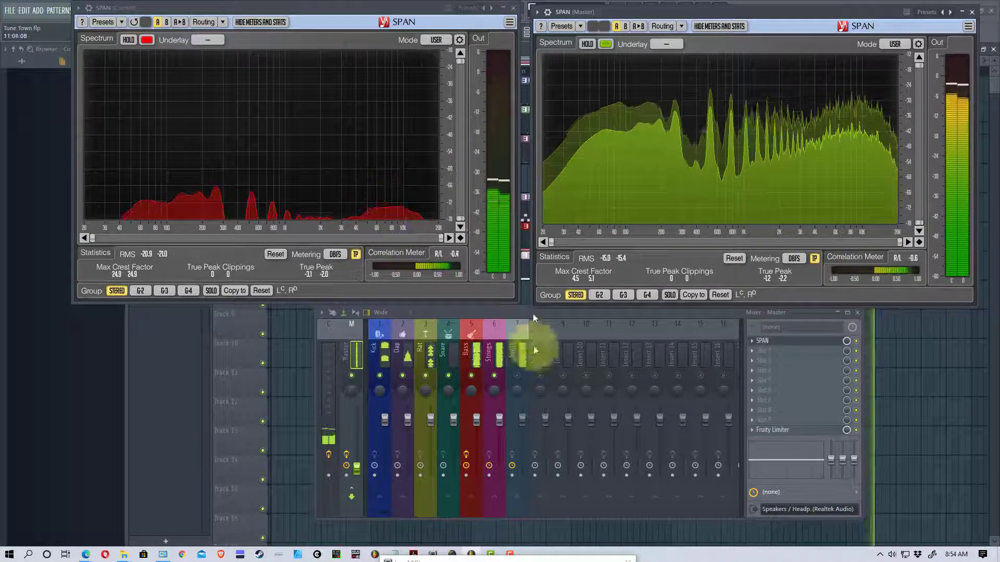
# - Switch the Current track analyzer back to the Bass channel's spectrum
pyautogui.click(476, 332)
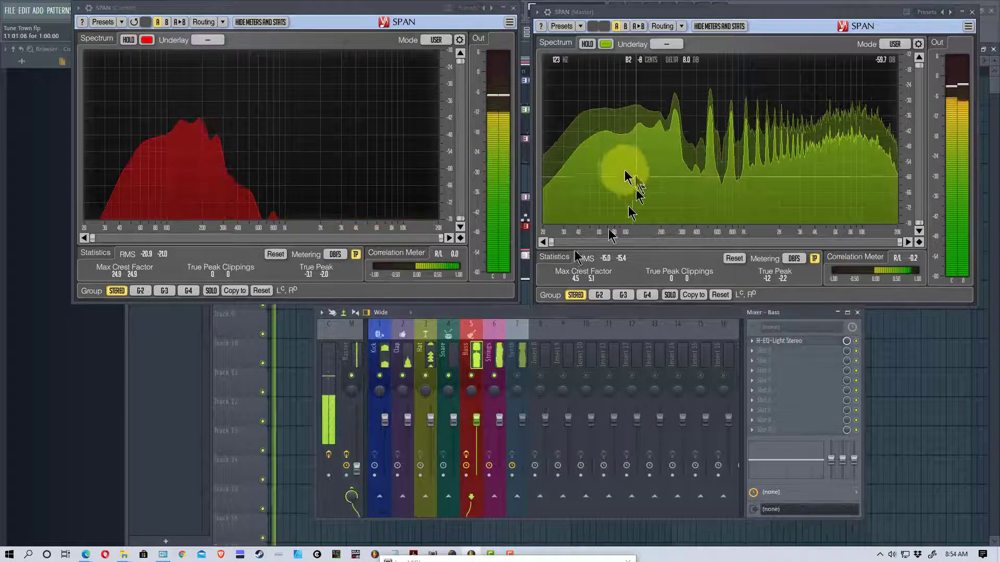